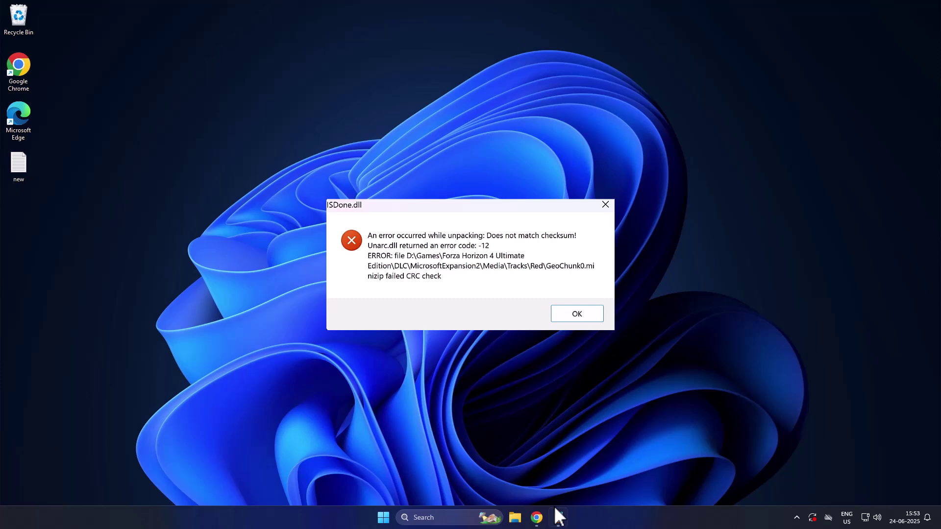
- Review the ISDone.dll and unarc.dll download links in new.txt, then minimise Notepad
click(559, 517)
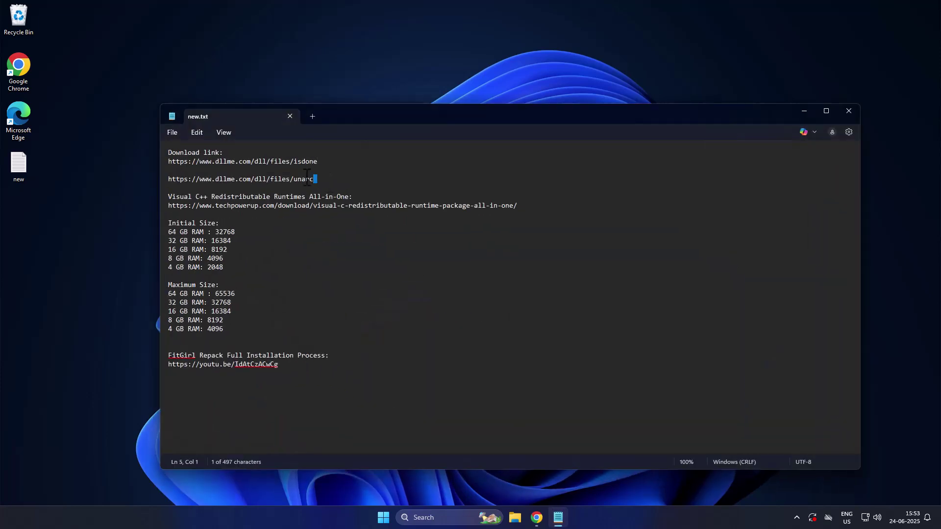
drag(307, 176, 163, 163)
click(349, 183)
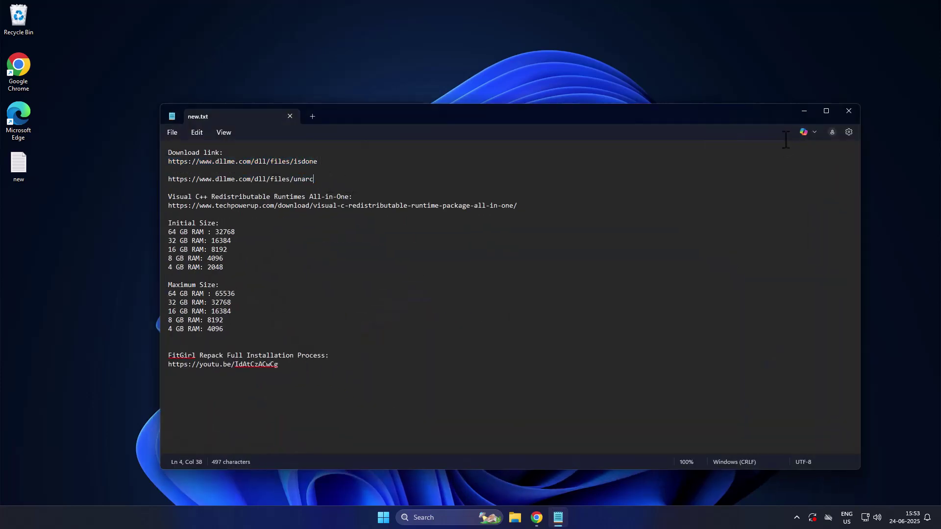
- Download the 9.17 beta 32-bit ISDone.dll package as ISDone_x86.zip
click(804, 110)
click(537, 518)
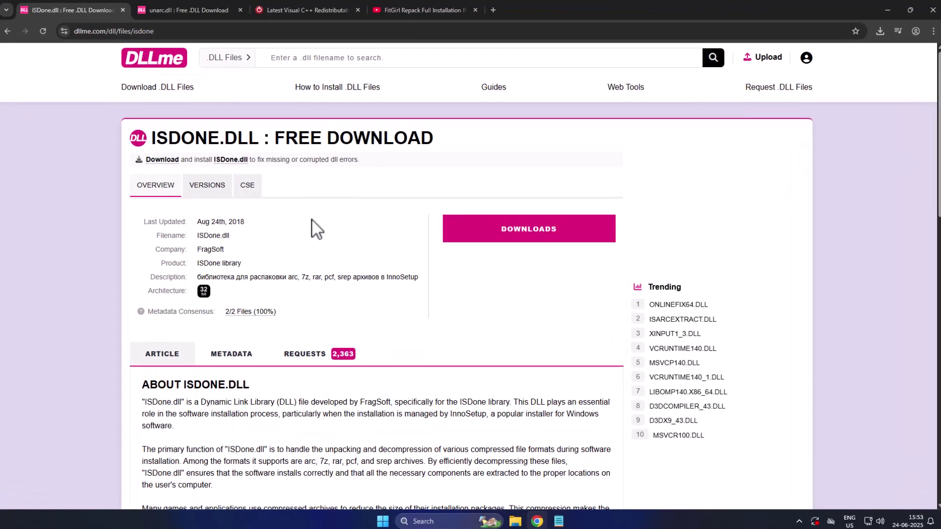
drag(312, 210, 280, 209)
double_click(228, 149)
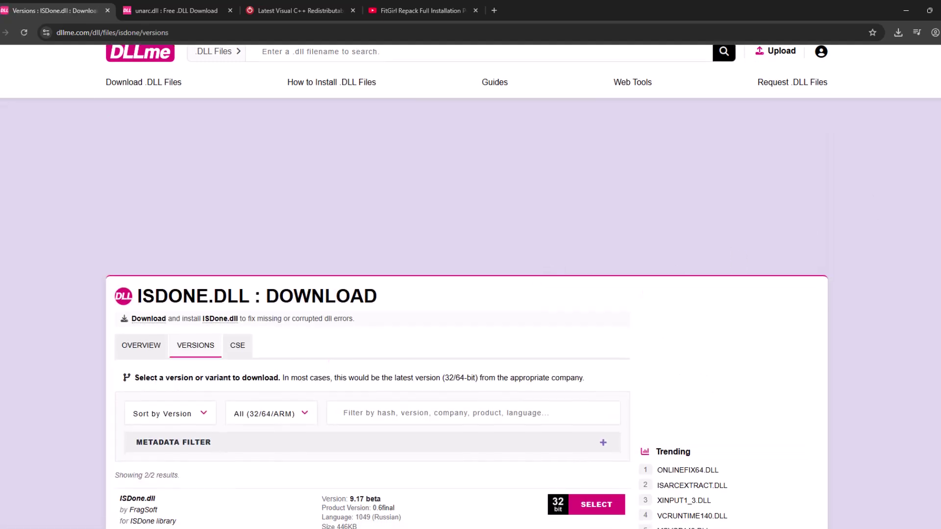
scroll(741, 255, down, 1)
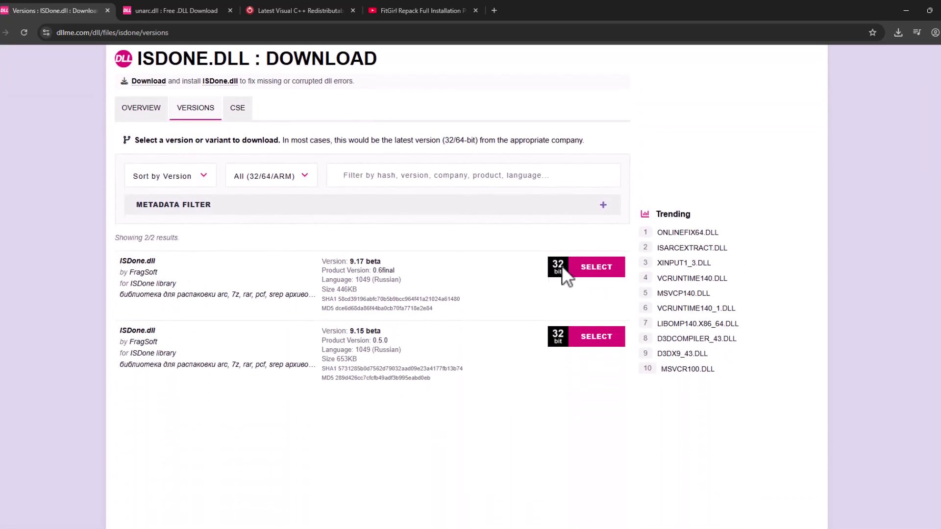
click(583, 273)
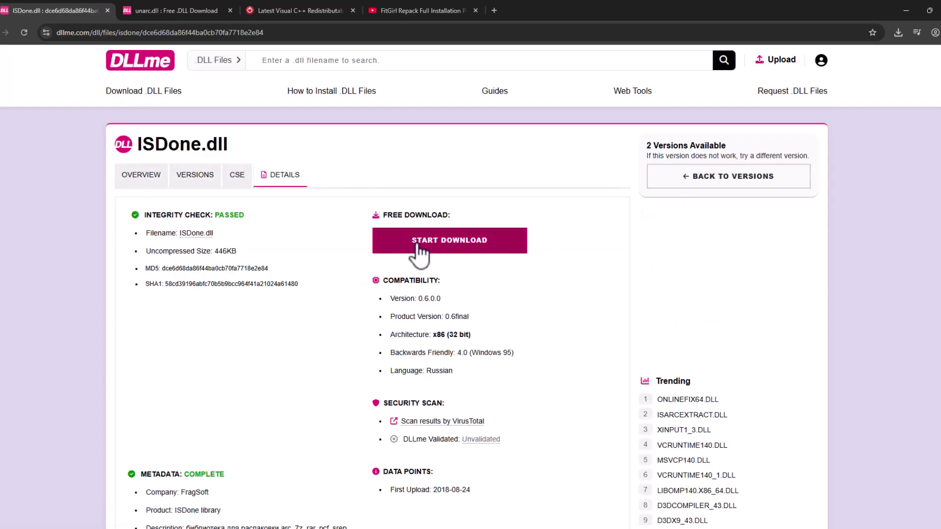
click(419, 246)
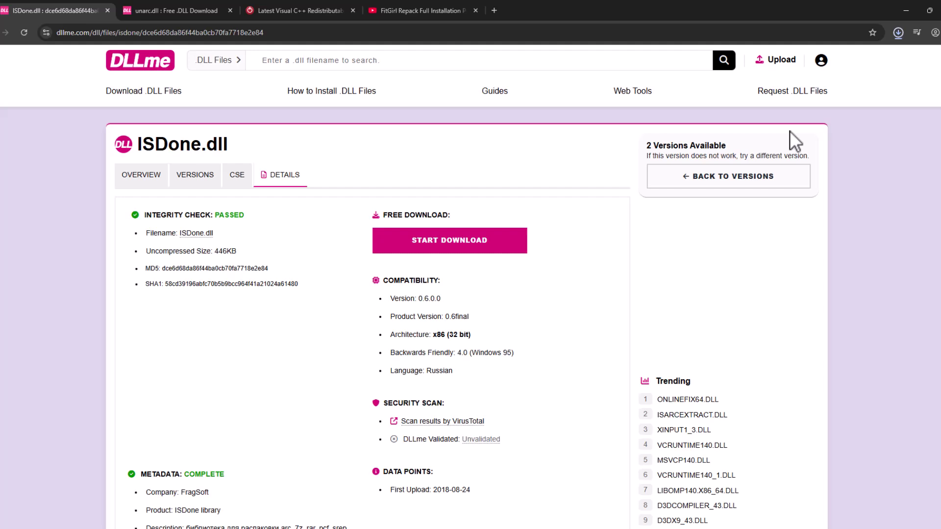
click(900, 32)
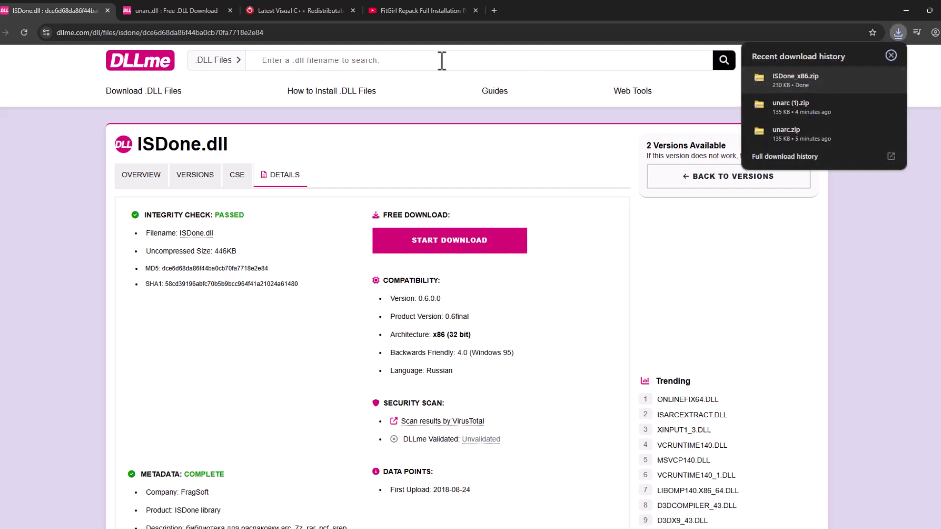
- Download the first 333.5KB 32-bit unarc.dll version as unarc_x86.zip
click(177, 6)
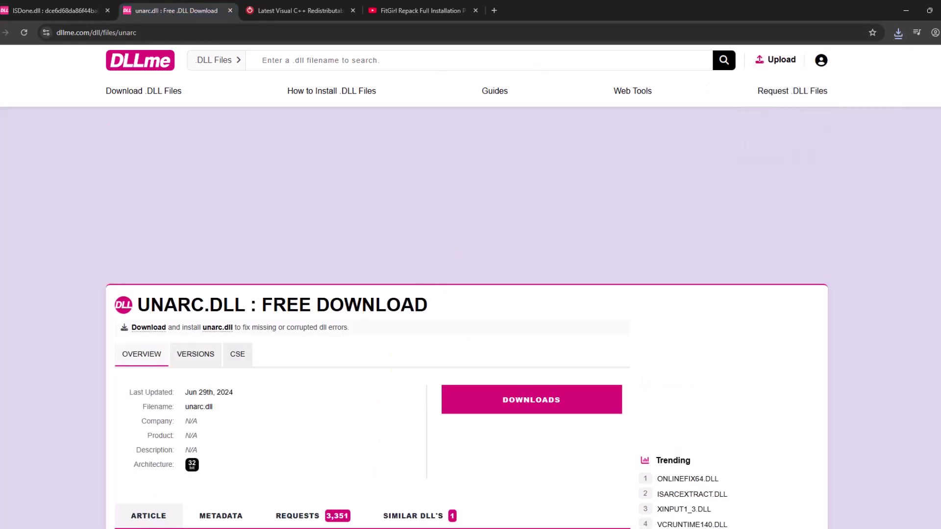
scroll(496, 240, down, 3)
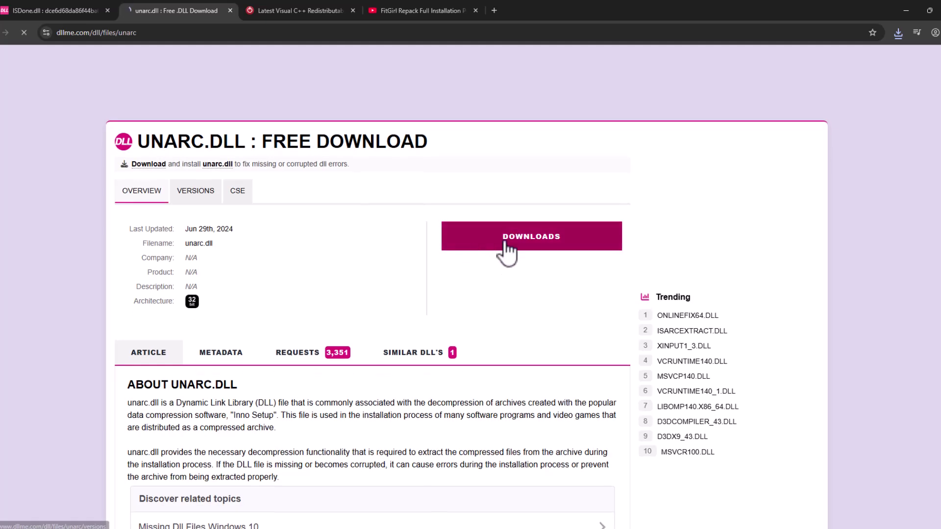
click(497, 239)
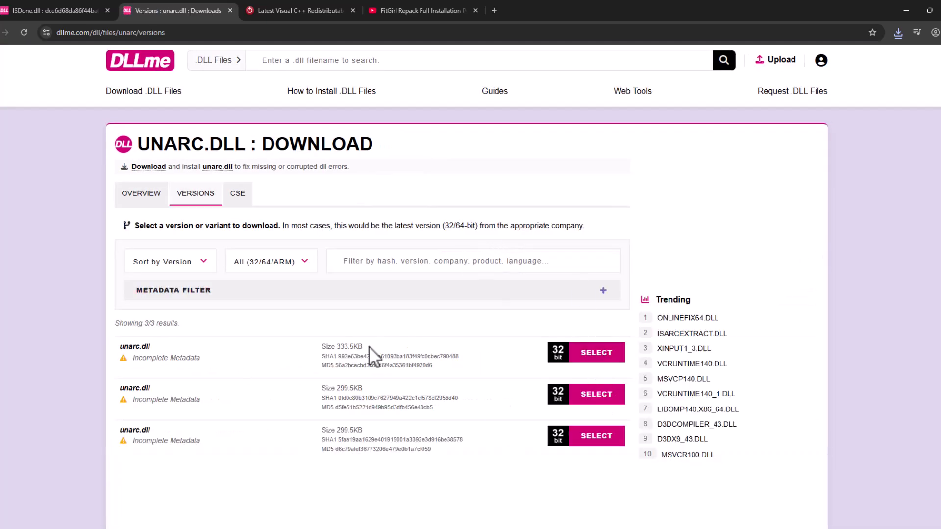
drag(369, 346, 509, 346)
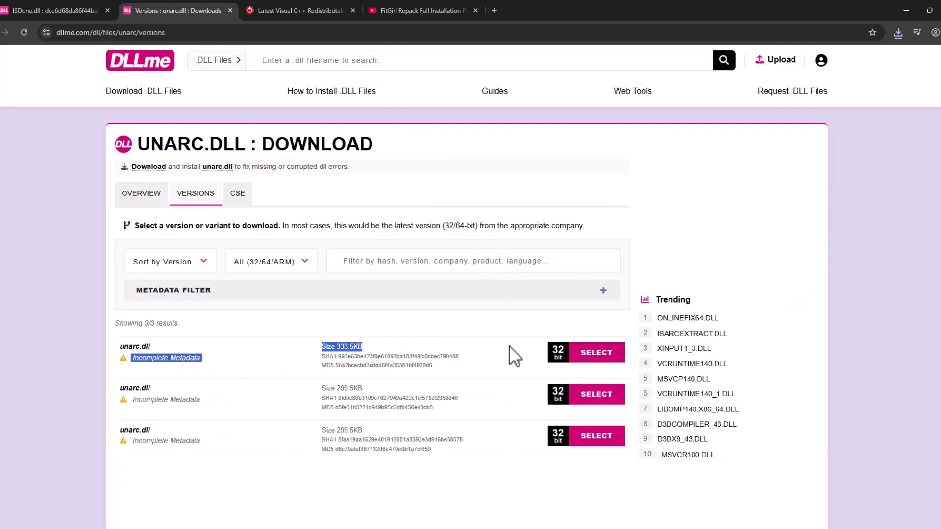
click(595, 360)
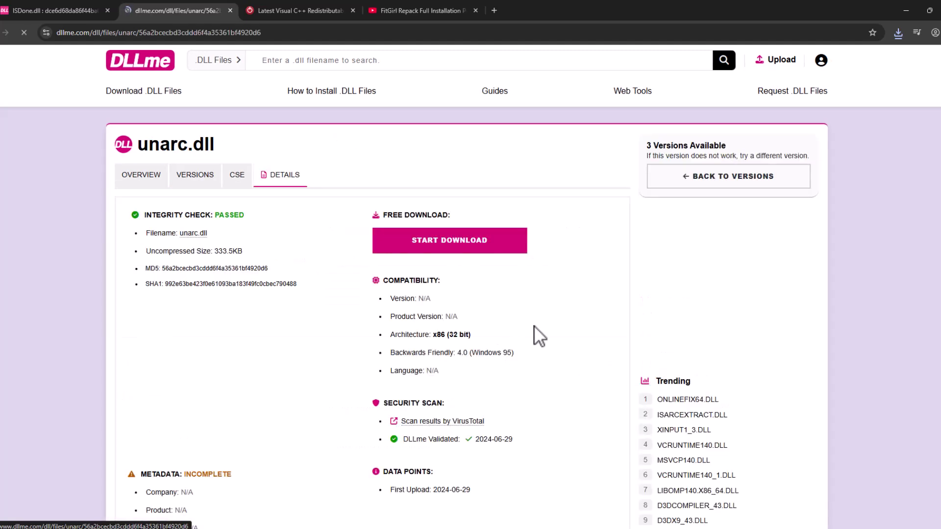
click(444, 247)
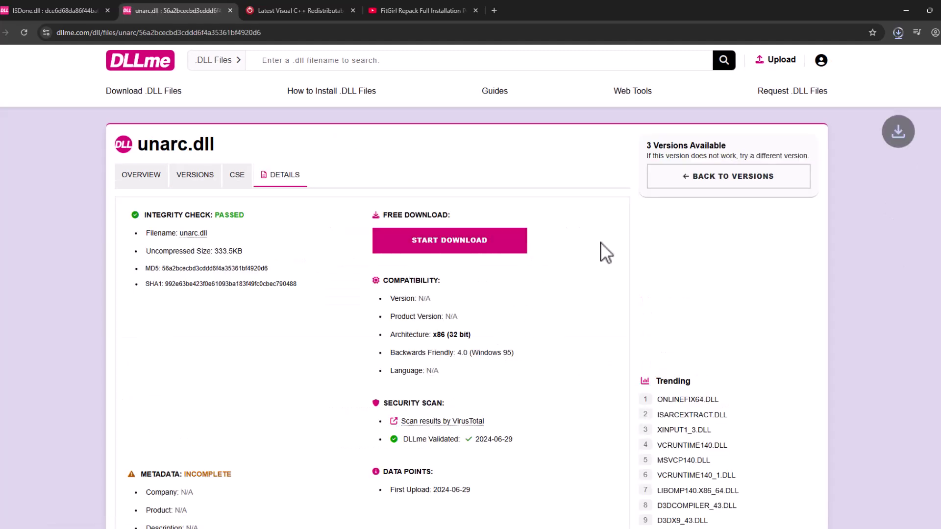
click(898, 32)
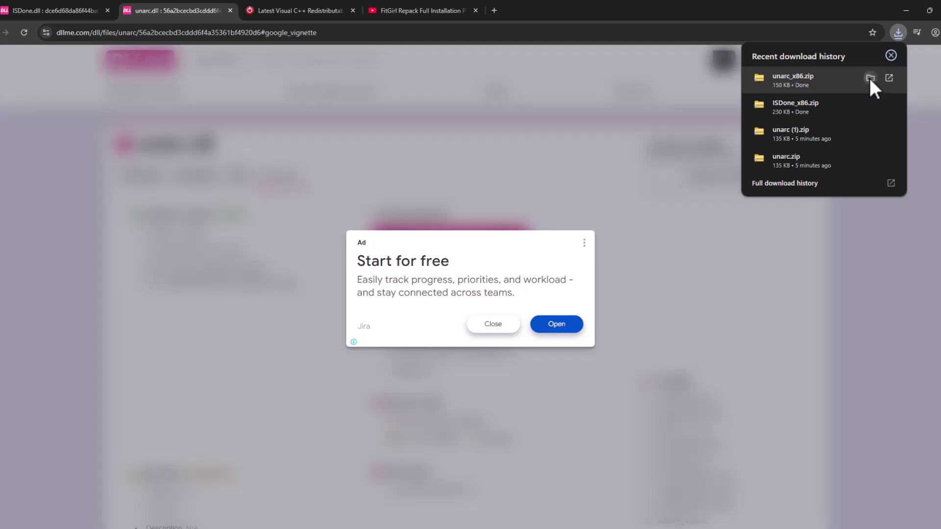
- Extract unarc_x86.zip from the Downloads folder into an unarc_x86 folder
click(871, 78)
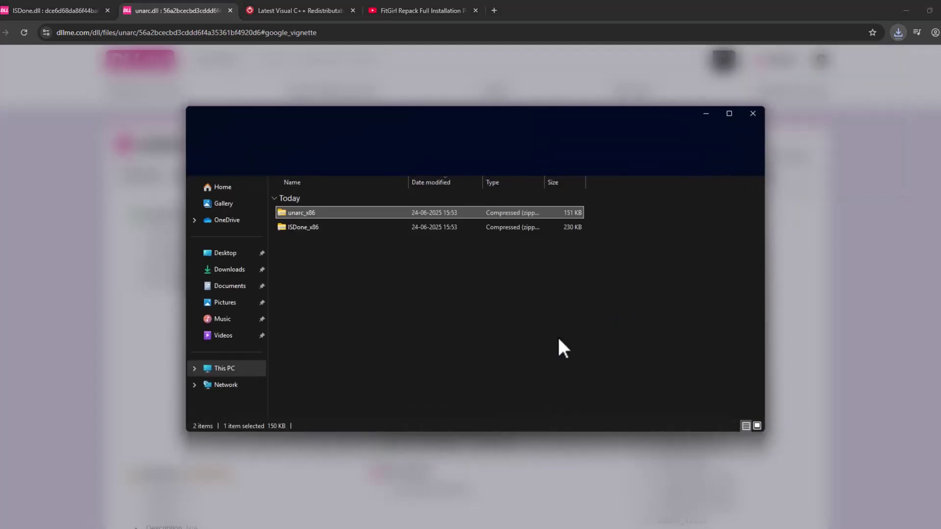
click(315, 229)
click(311, 216)
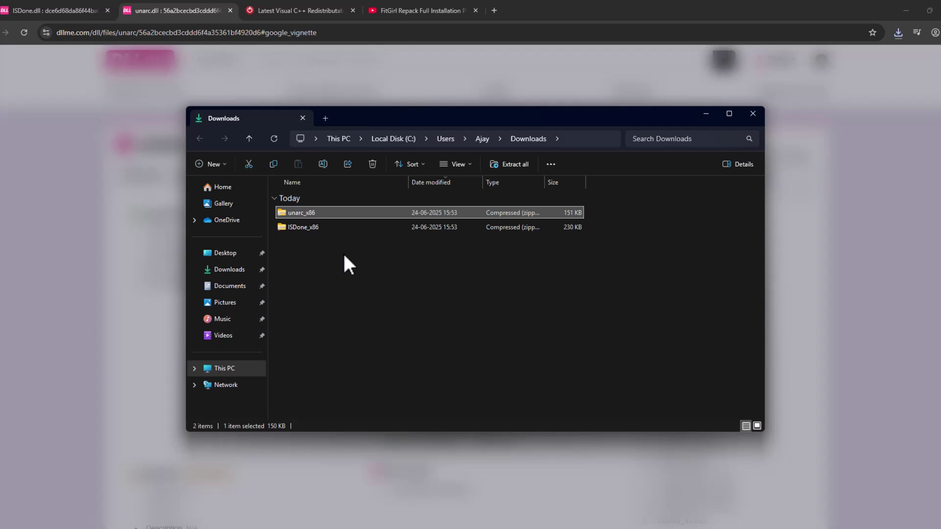
right_click(301, 214)
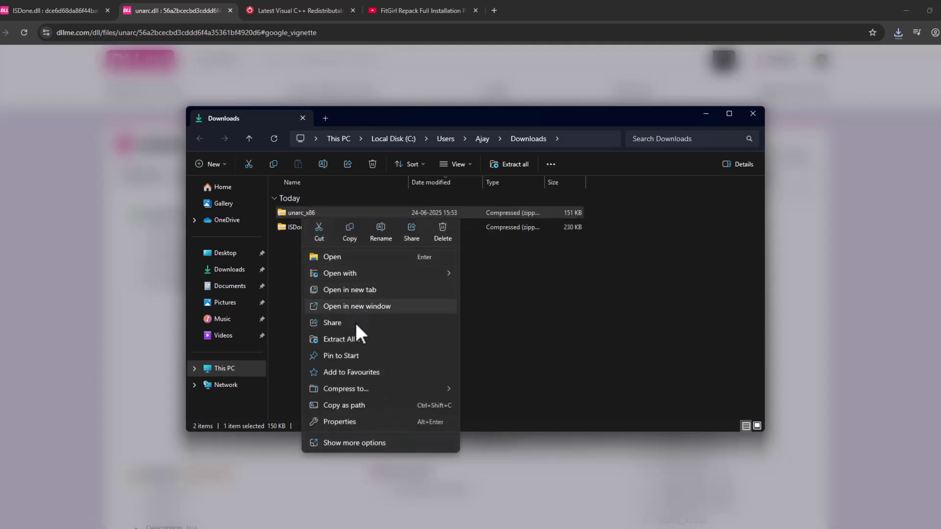
click(359, 336)
click(562, 369)
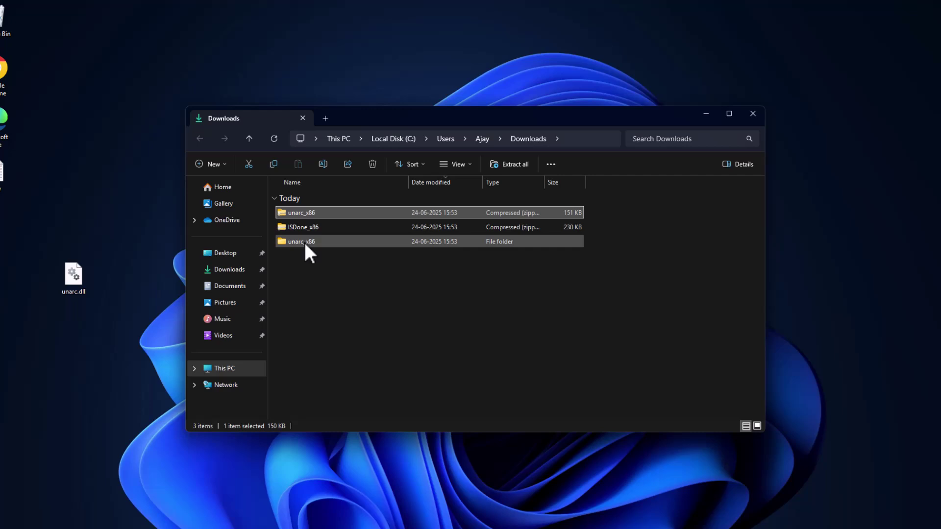
- Extract ISDone_x86.zip and move ISDone.dll onto the desktop
click(304, 229)
right_click(299, 227)
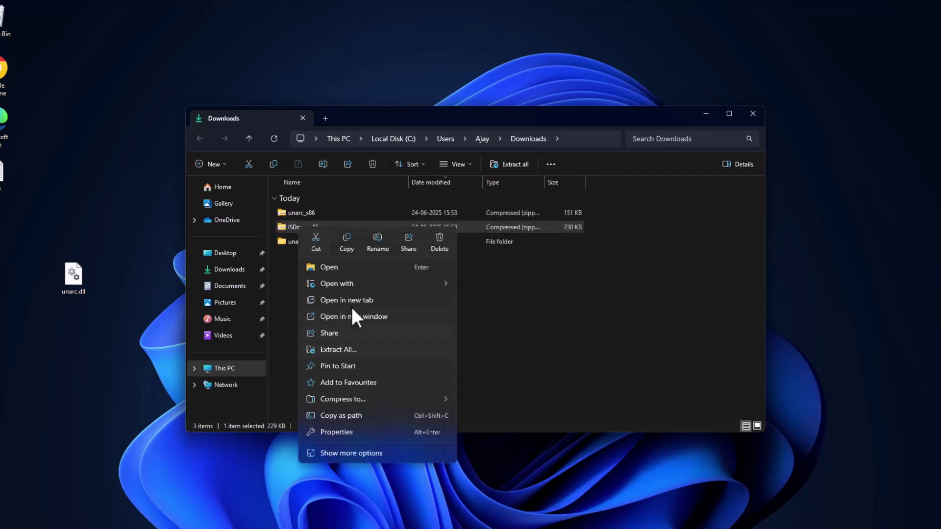
click(349, 349)
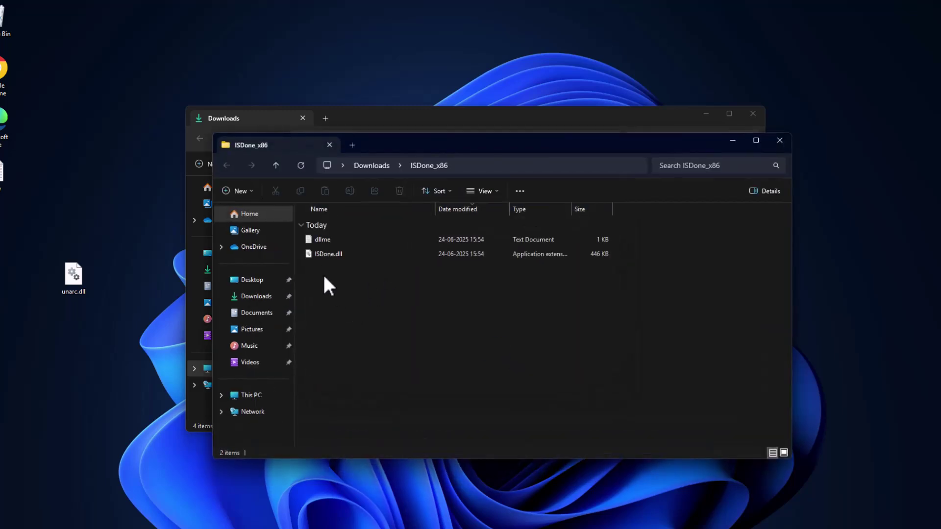
drag(330, 254, 113, 328)
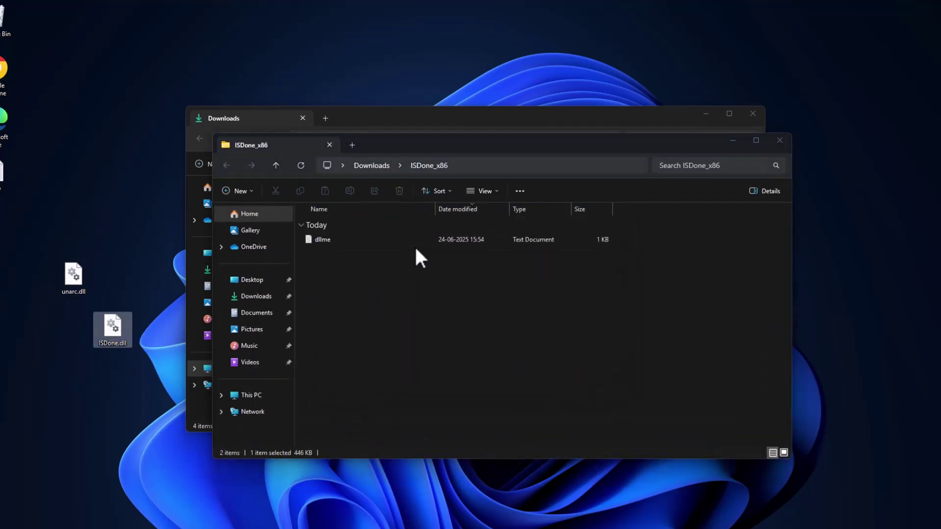
click(780, 140)
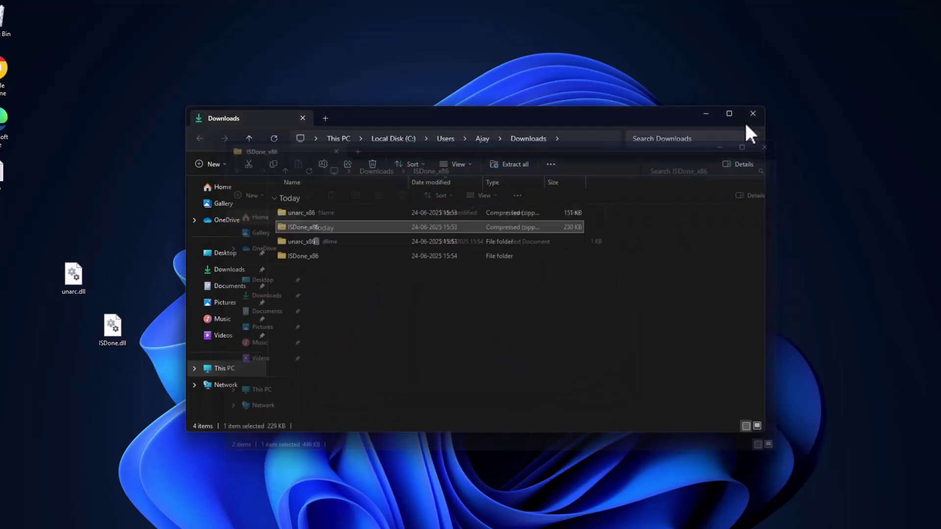
- Copy both ISDone.dll and unarc.dll from the desktop
click(226, 369)
drag(128, 380, 45, 277)
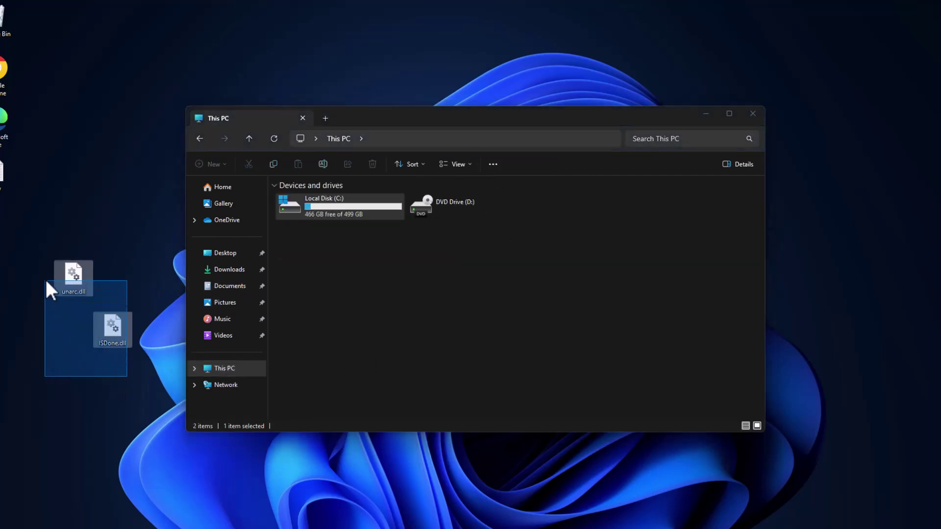
right_click(74, 280)
click(126, 299)
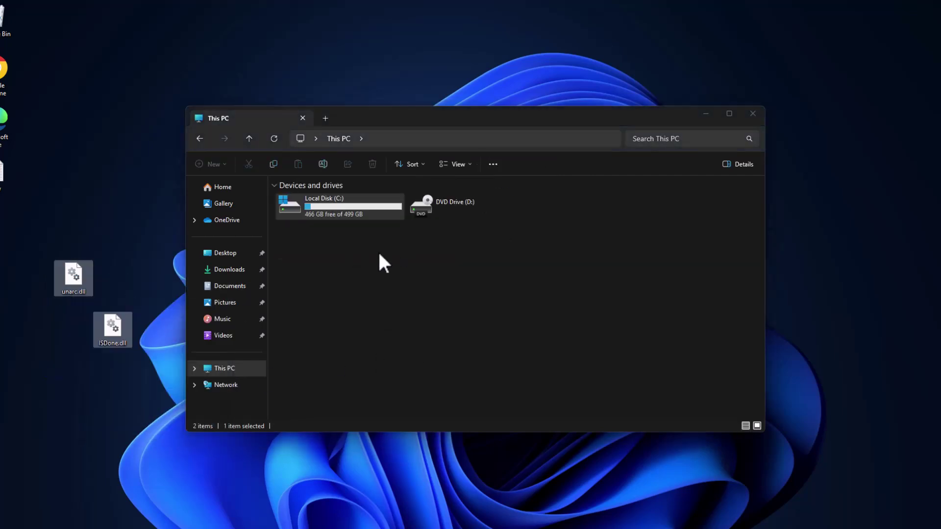
- Paste both DLLs into C:\Windows\System32, applying to all items with administrator permission
double_click(343, 210)
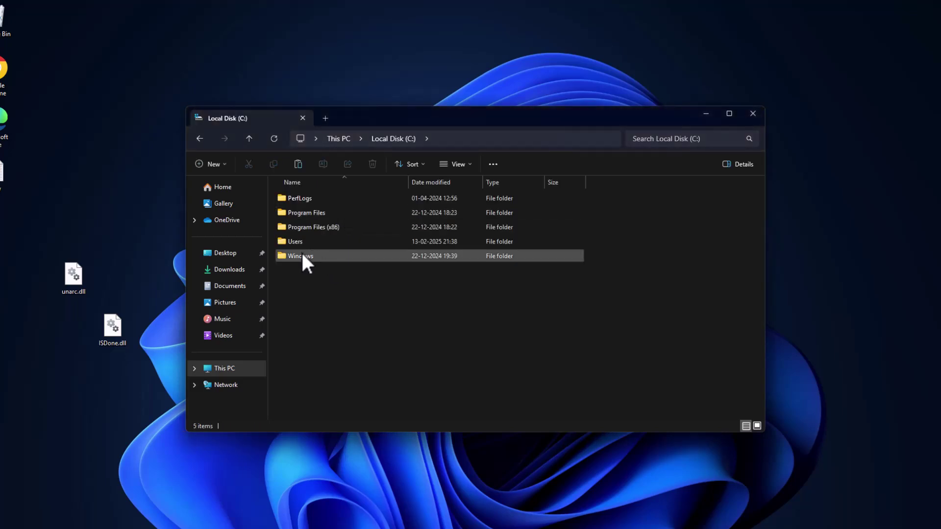
double_click(296, 255)
click(351, 309)
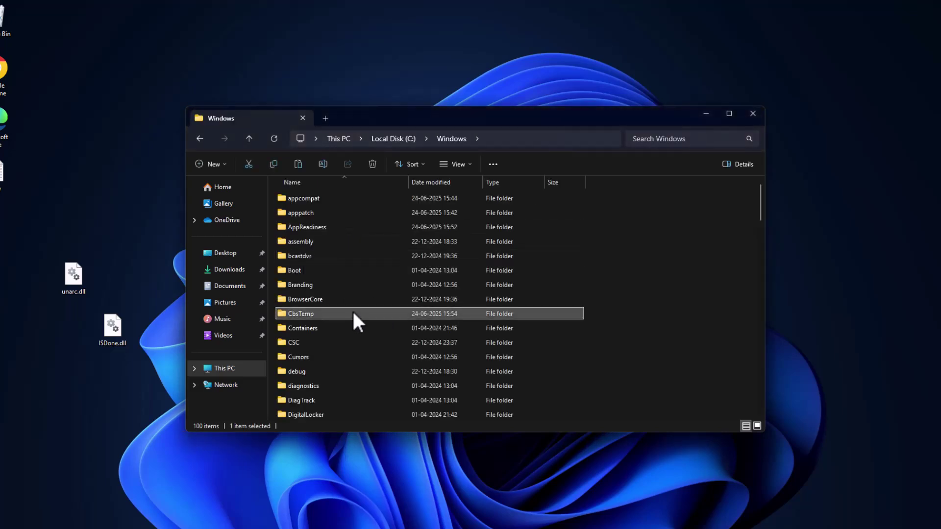
key(s)
key(s)
key(s)
key(s)
key(s)
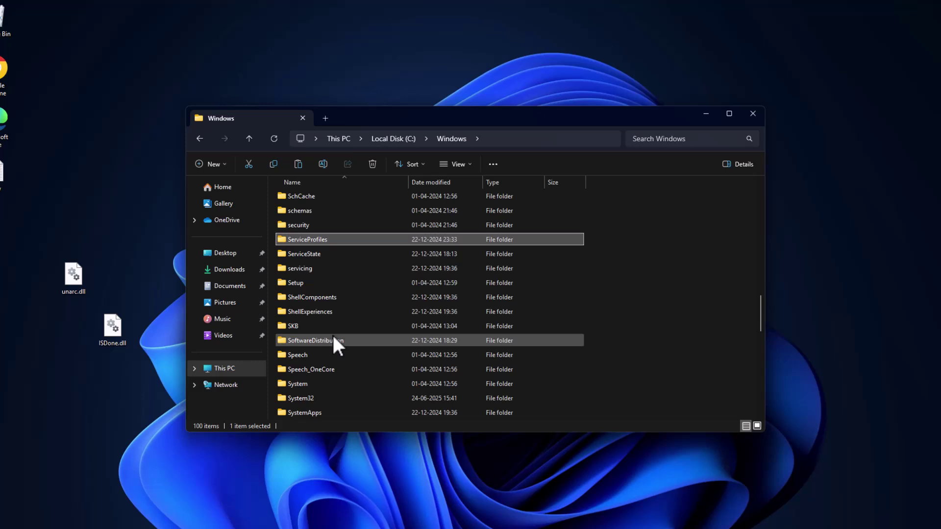
double_click(319, 398)
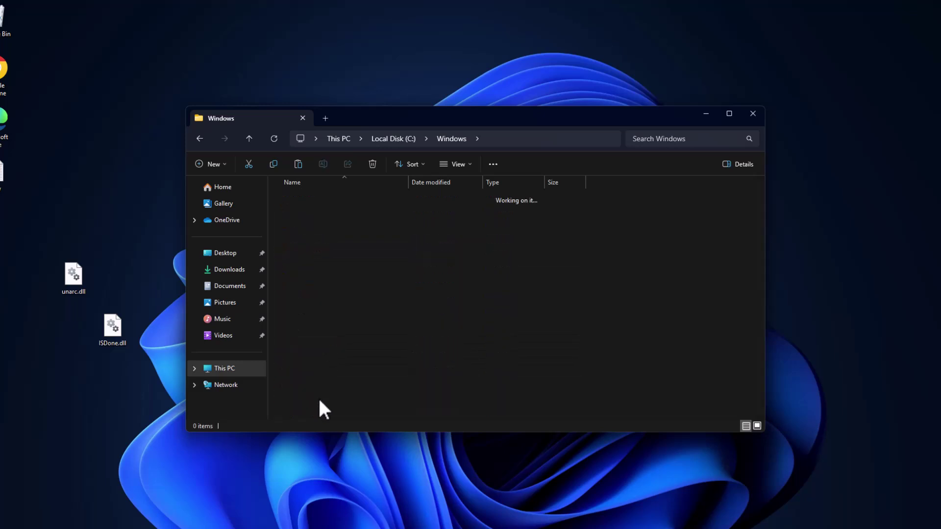
right_click(638, 233)
click(656, 247)
click(120, 206)
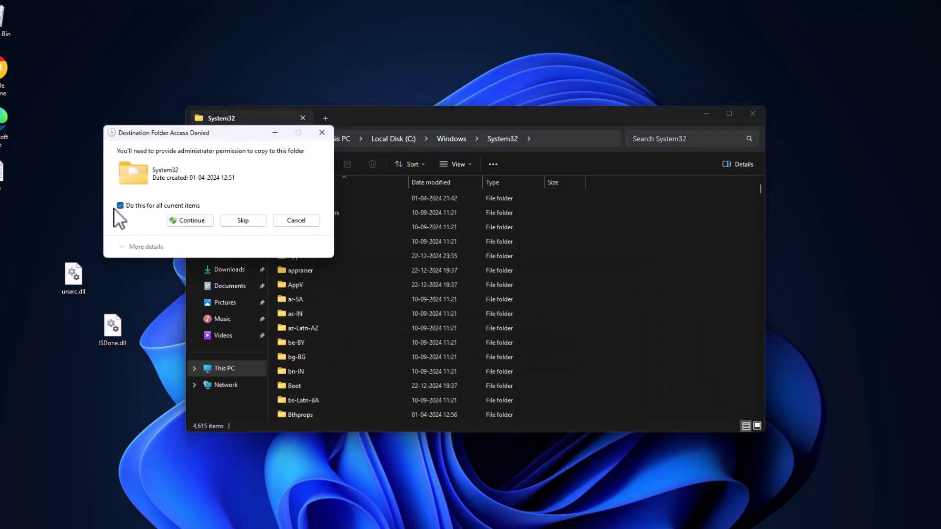
click(199, 226)
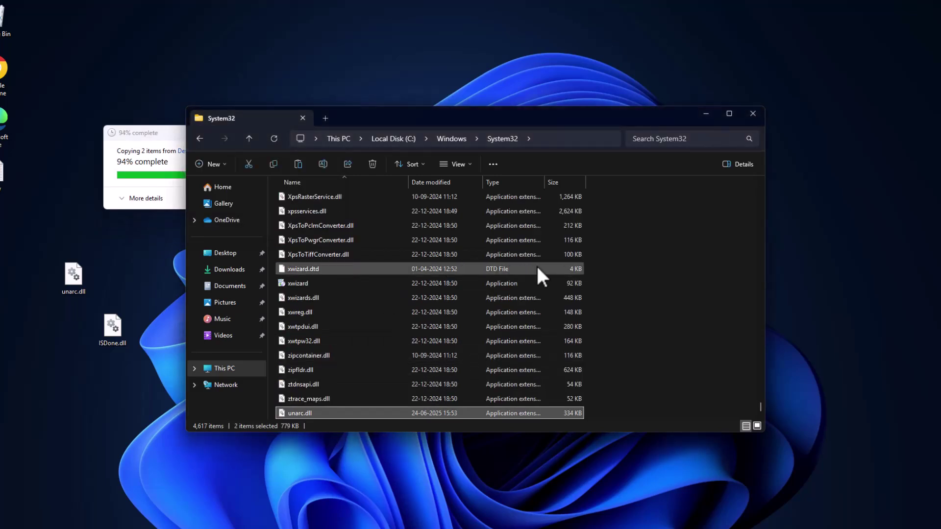
- Paste both DLLs into C:\Windows\SysWOW64 with administrator permission
click(199, 138)
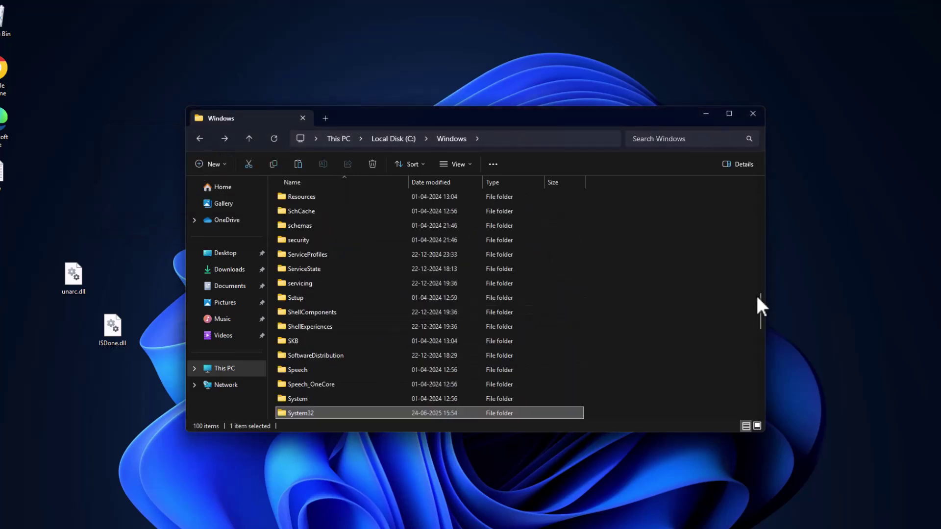
drag(757, 295, 760, 303)
scroll(761, 305, down, 3)
click(313, 317)
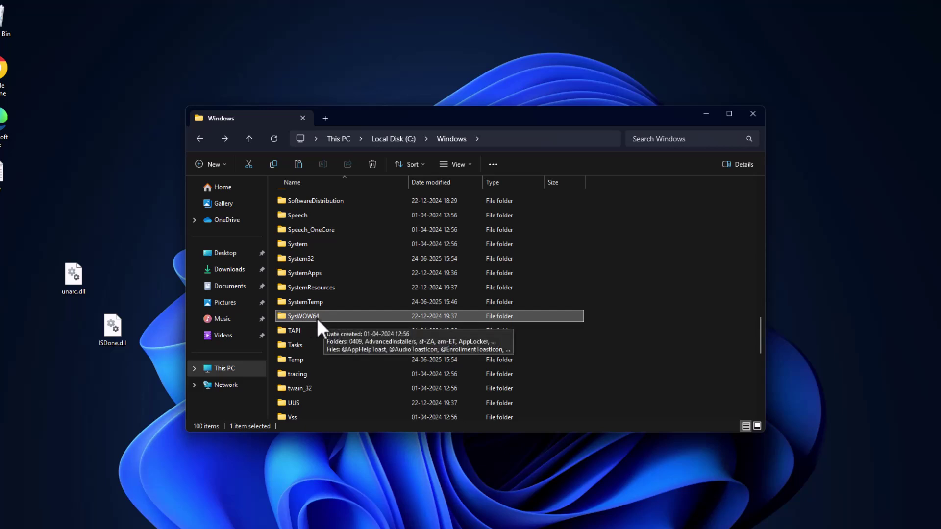
double_click(317, 318)
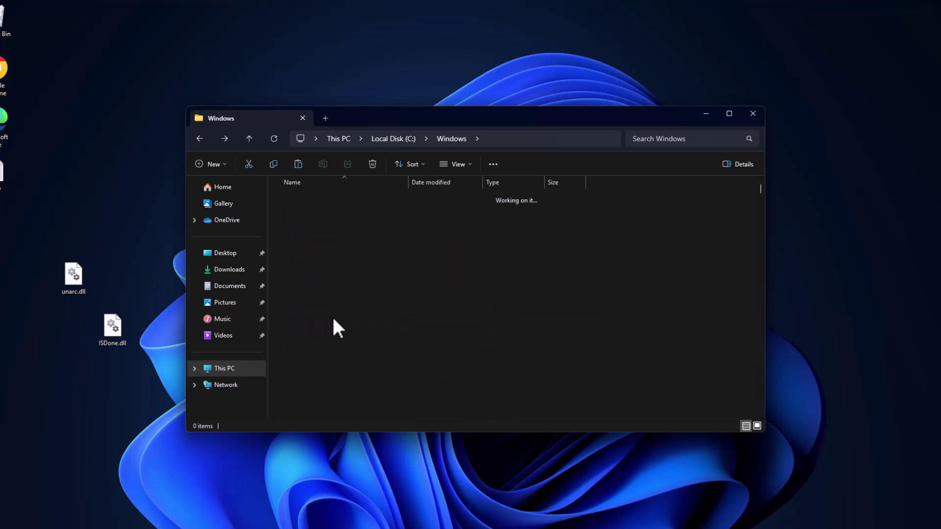
right_click(655, 237)
click(665, 258)
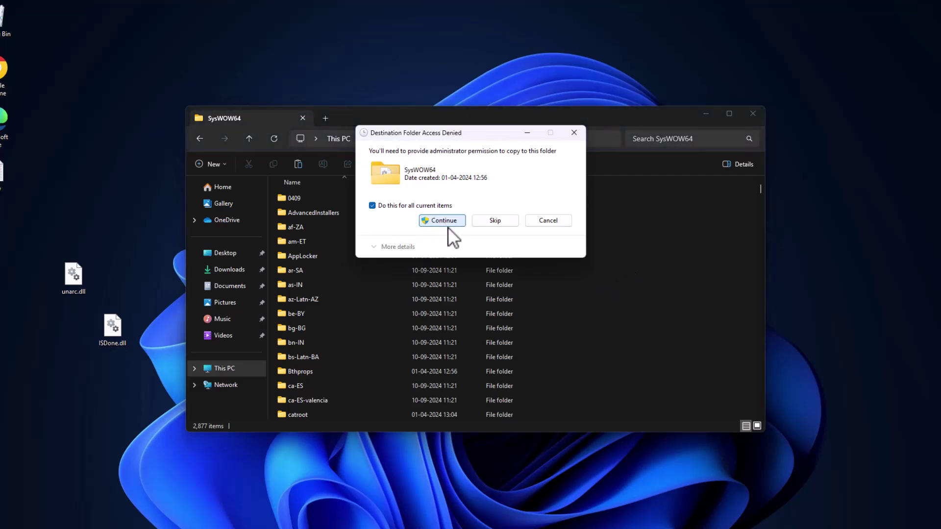
click(446, 224)
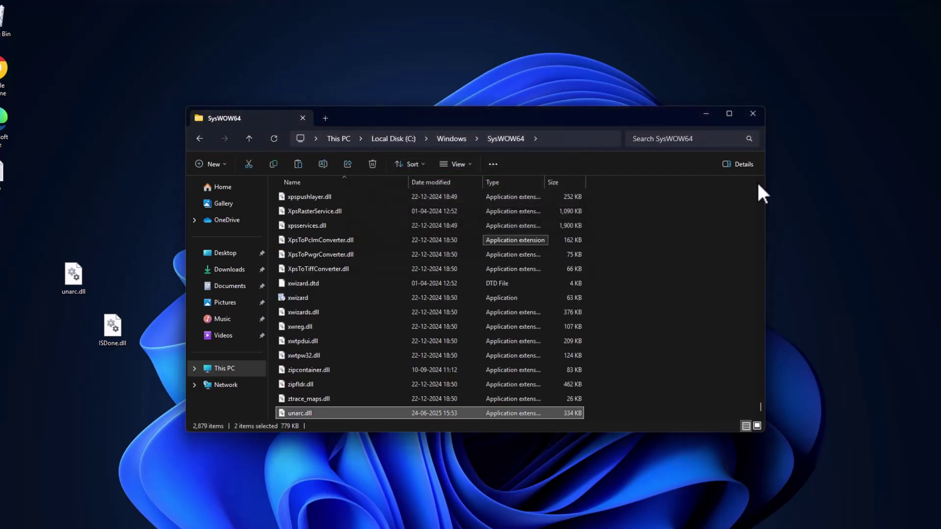
- Close File Explorer and select the TechPowerUp runtimes link in the new.txt notes
click(754, 113)
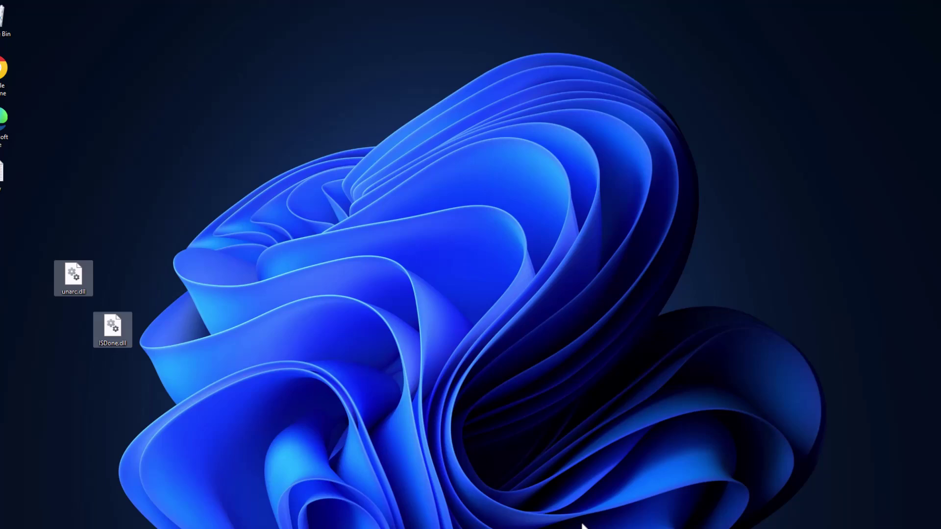
click(585, 525)
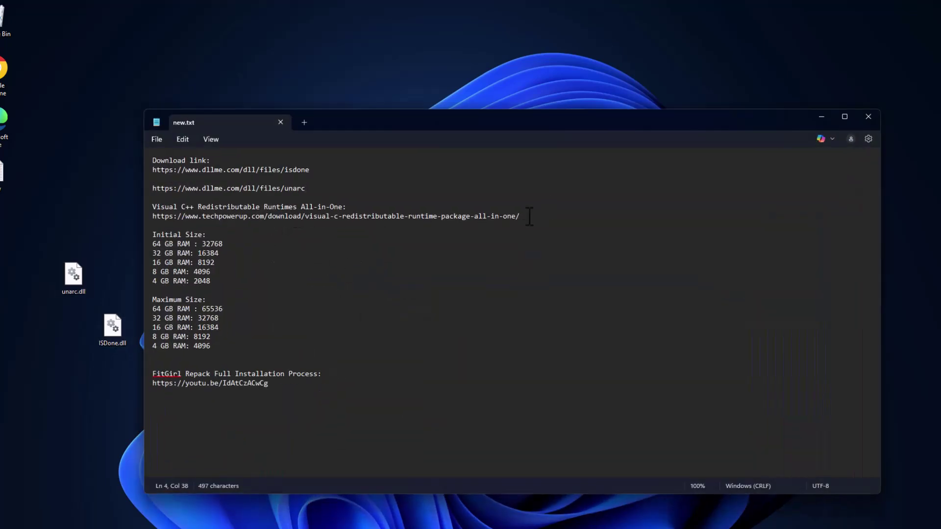
drag(530, 217, 148, 214)
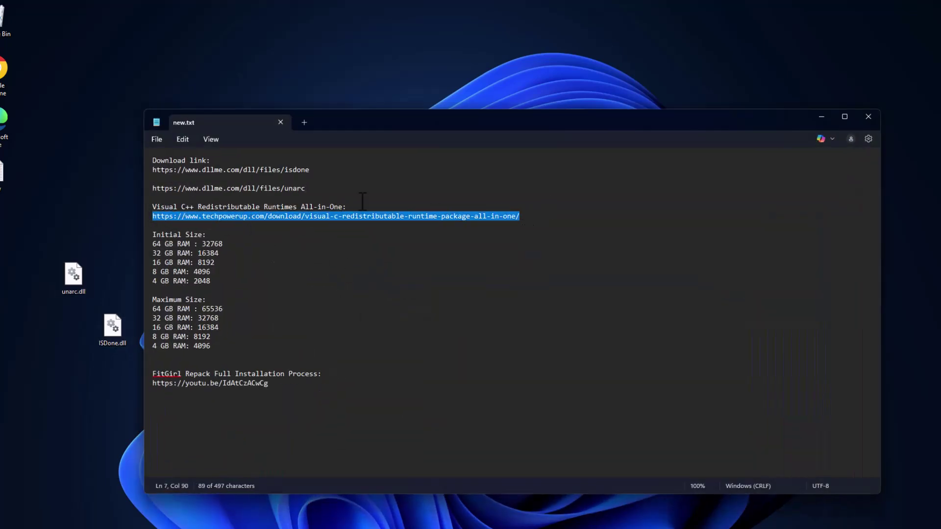
click(824, 117)
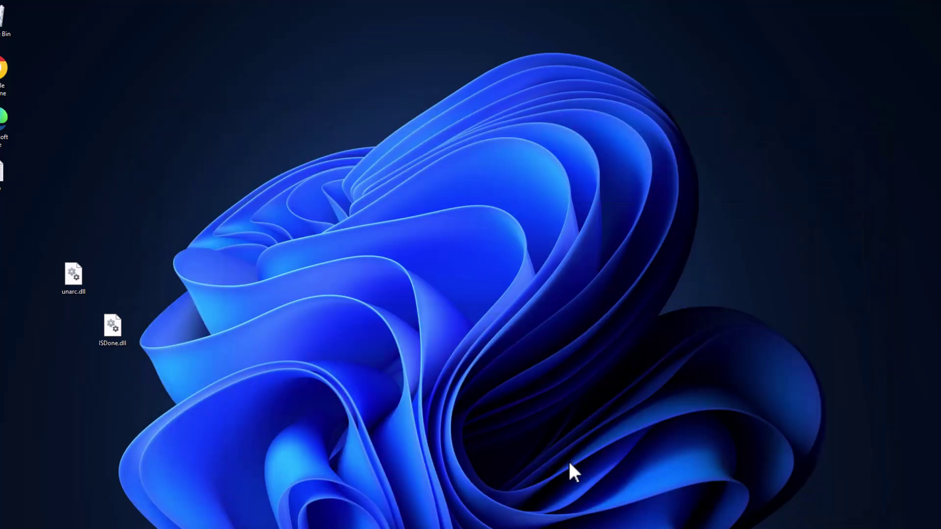
- Download Visual-C-Runtimes-All-in-One-Jun-2025.zip from the TechPowerUp US-3 server and show it in Downloads
click(568, 522)
key(ctrl+Tab)
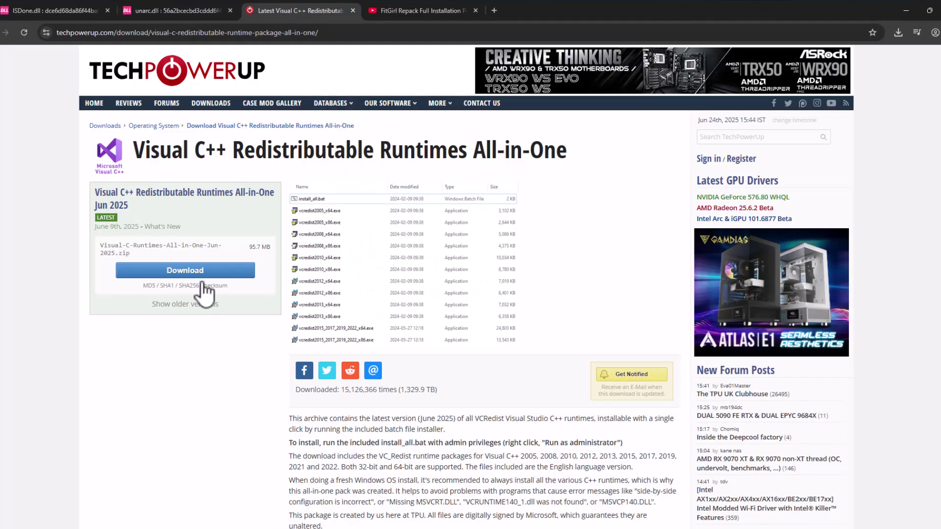
click(203, 280)
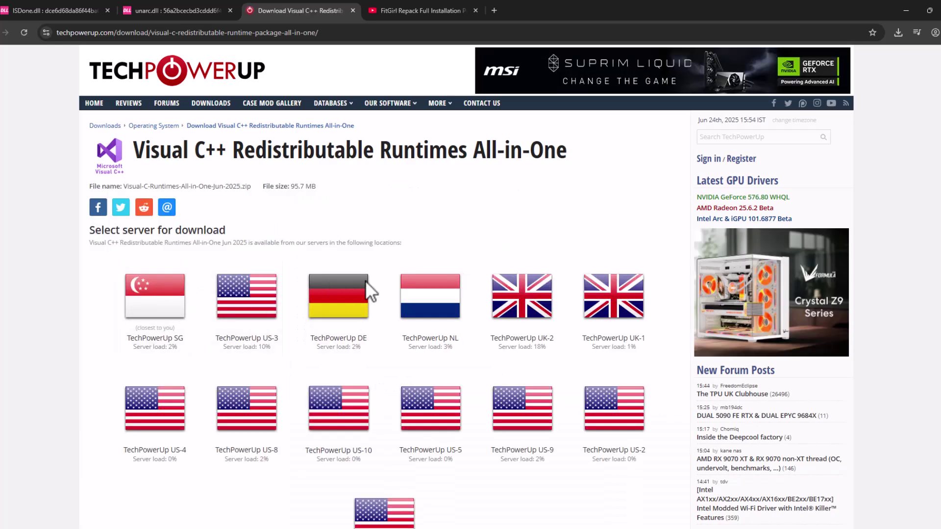
click(147, 319)
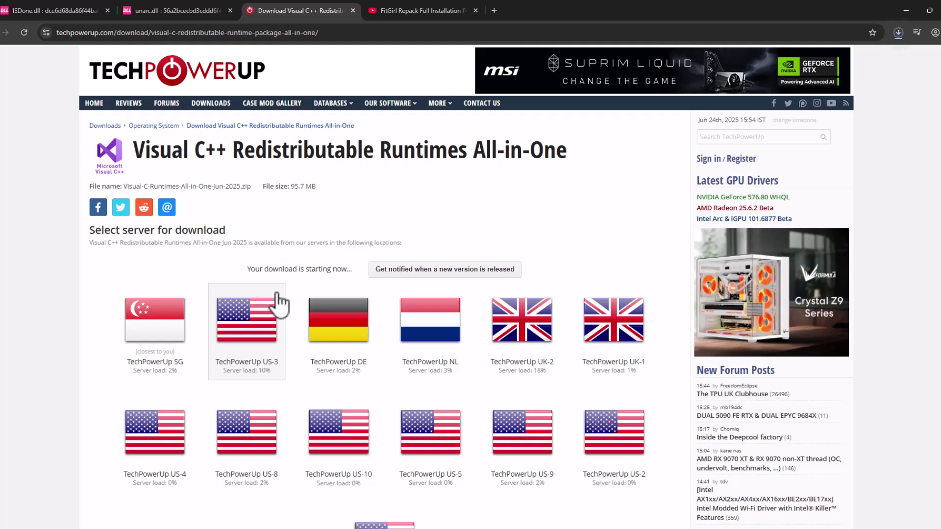
click(900, 34)
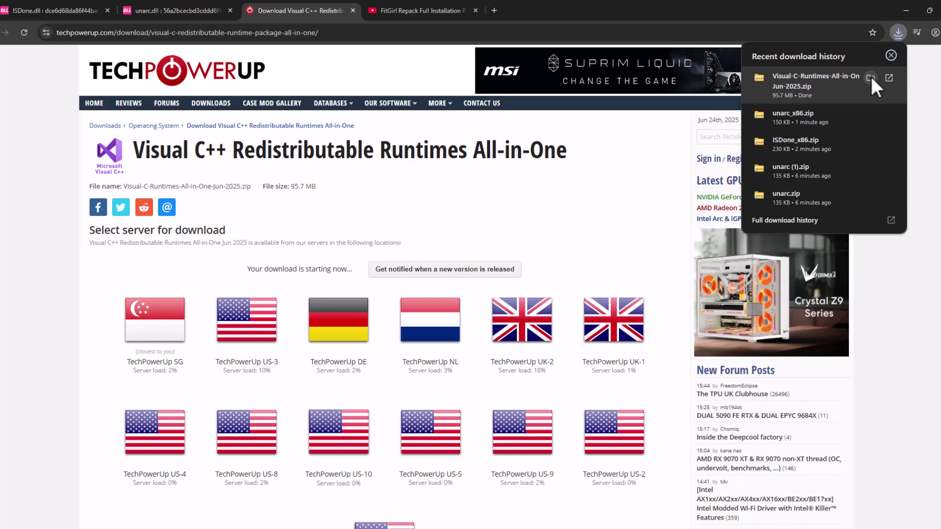
click(871, 77)
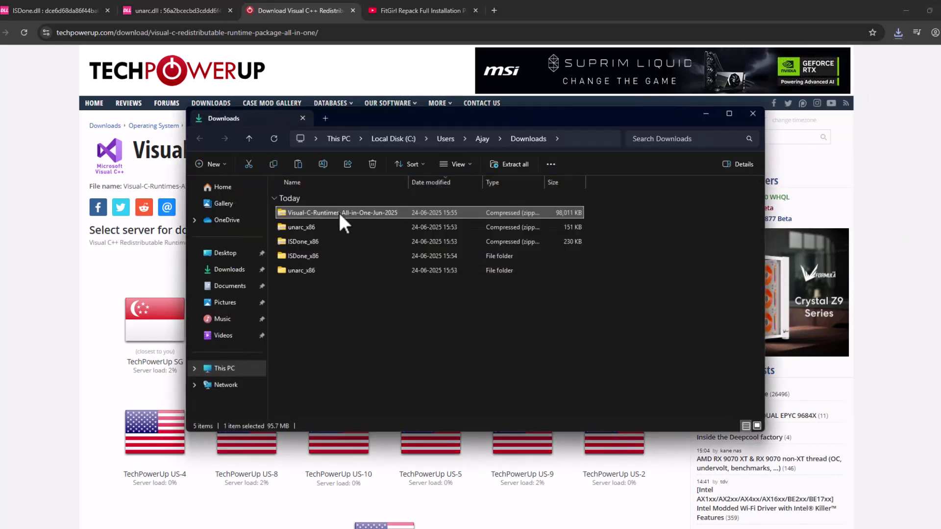
- Extract the Visual-C-Runtimes-All-in-One-Jun-2025 zip into its own folder
right_click(338, 212)
click(406, 335)
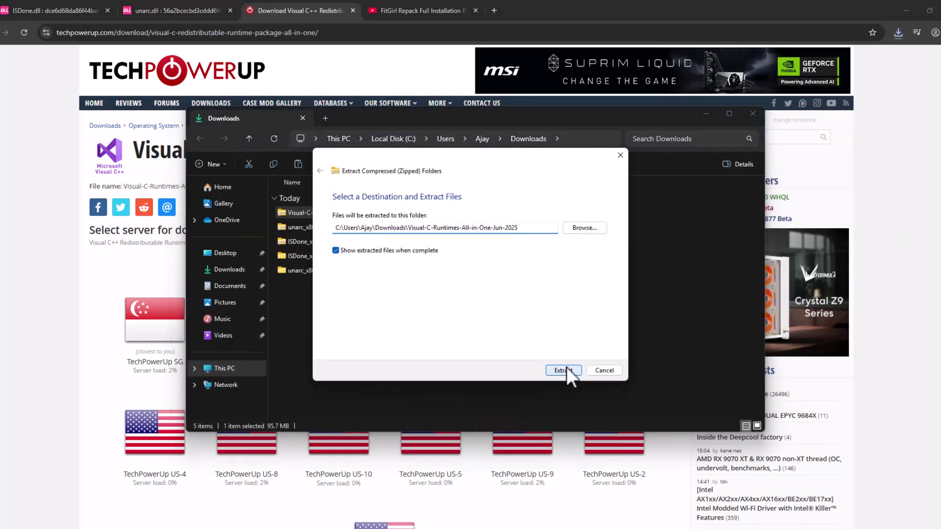
click(566, 366)
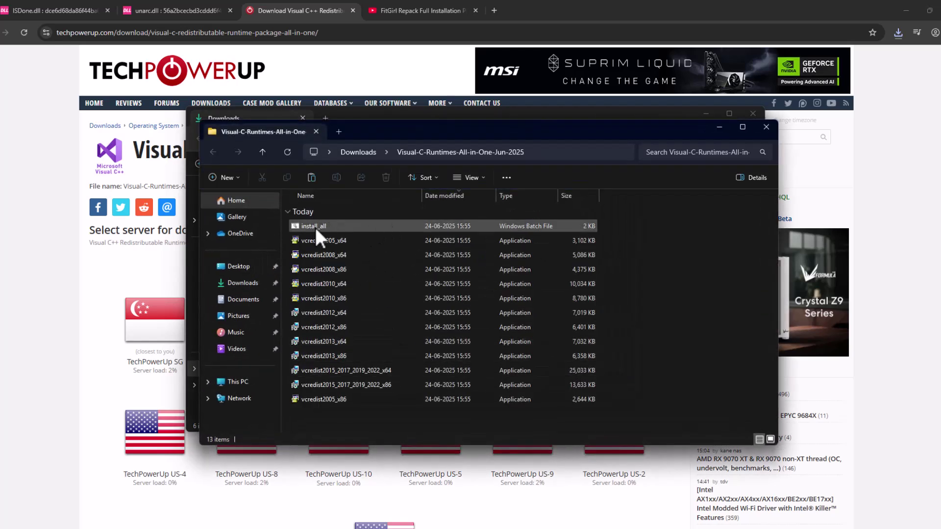
- Run install_all as administrator to install the 2005–2022 Visual C++ runtimes
click(387, 226)
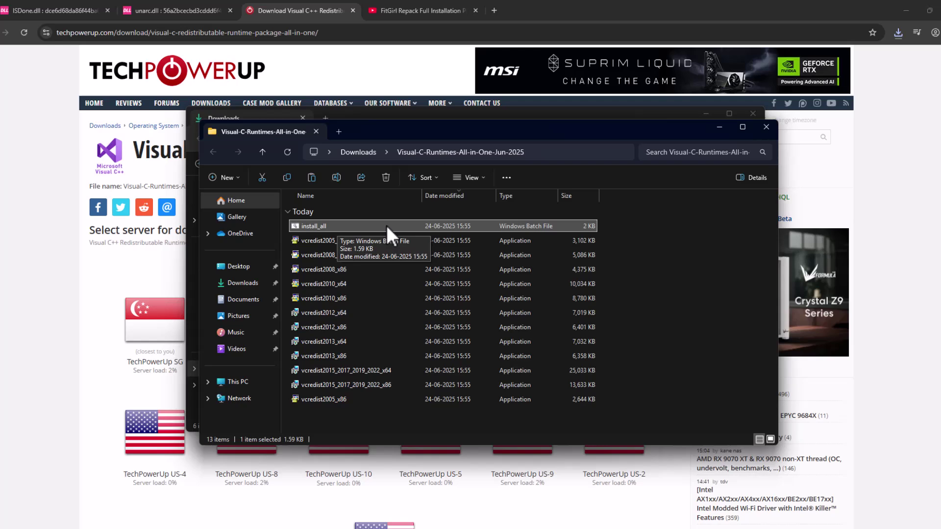
double_click(368, 224)
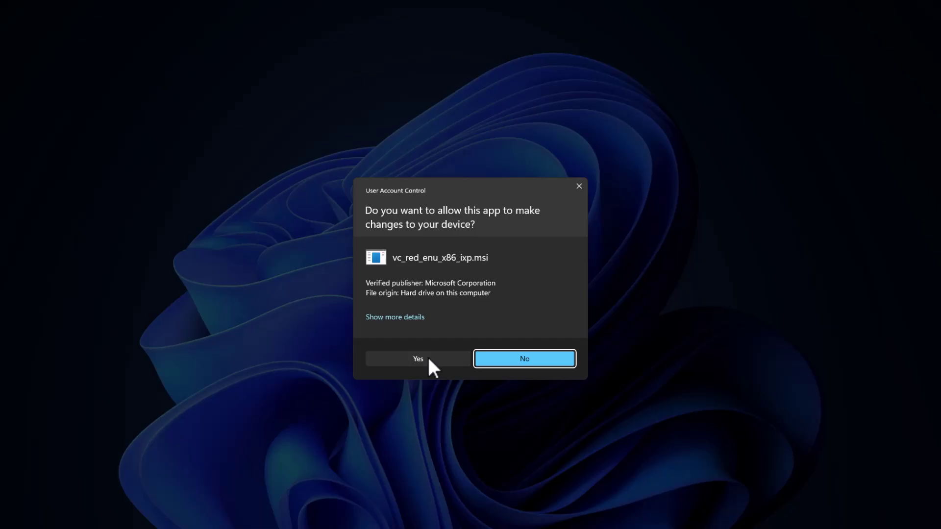
click(428, 356)
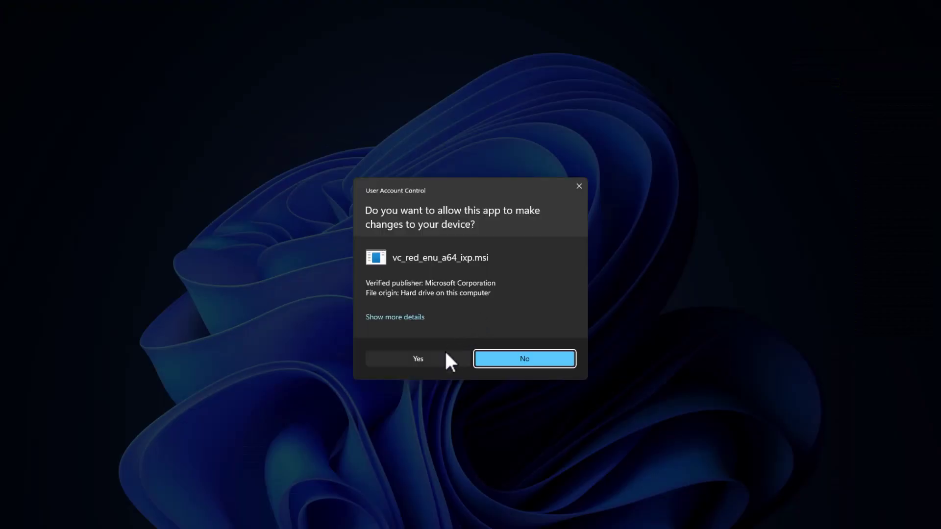
click(444, 355)
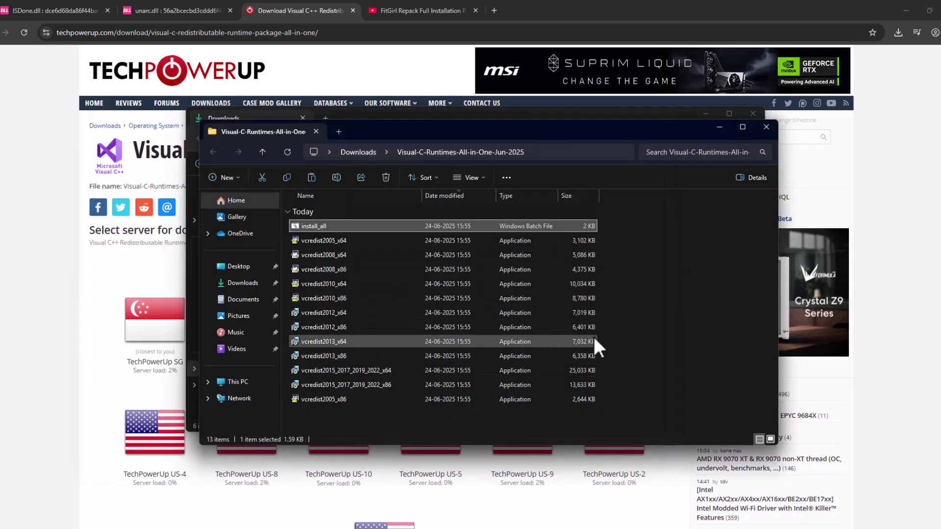
- Close the runtimes and Downloads folder windows and minimise Chrome
drag(629, 409, 519, 237)
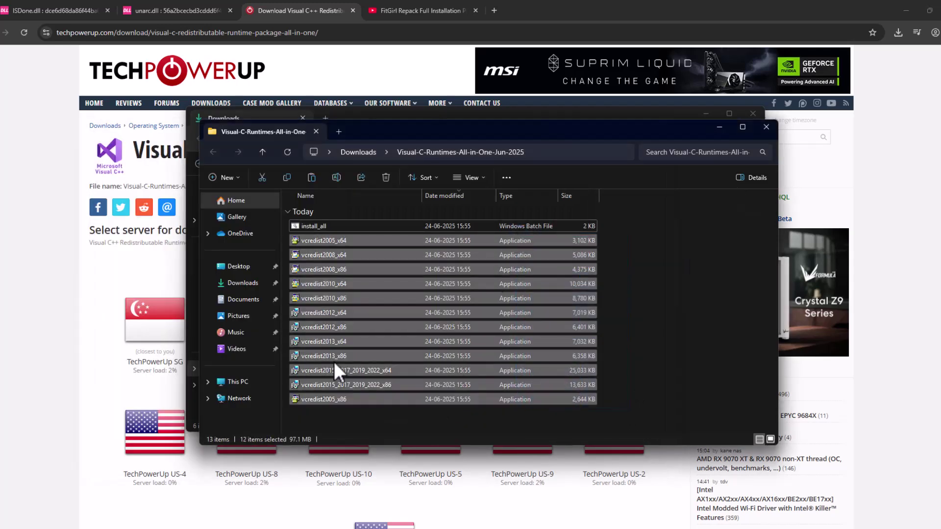
click(666, 295)
click(767, 127)
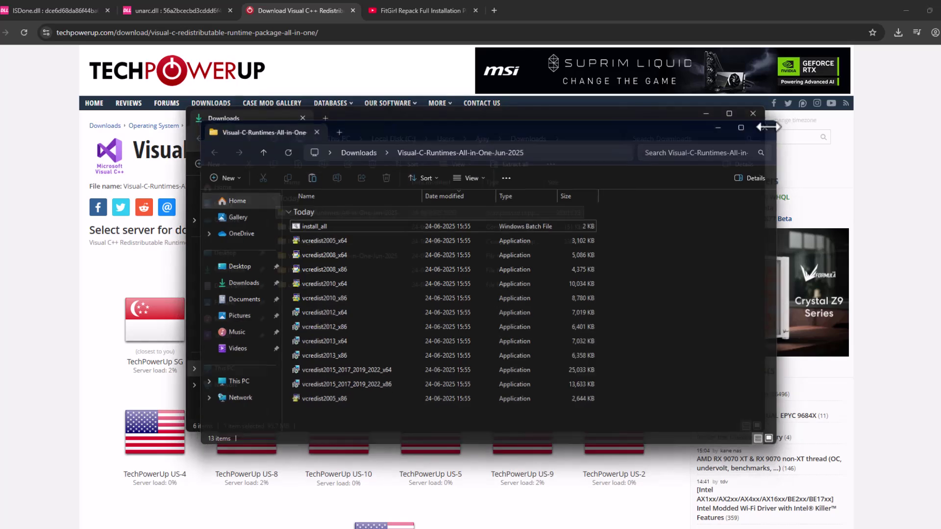
click(753, 113)
click(906, 10)
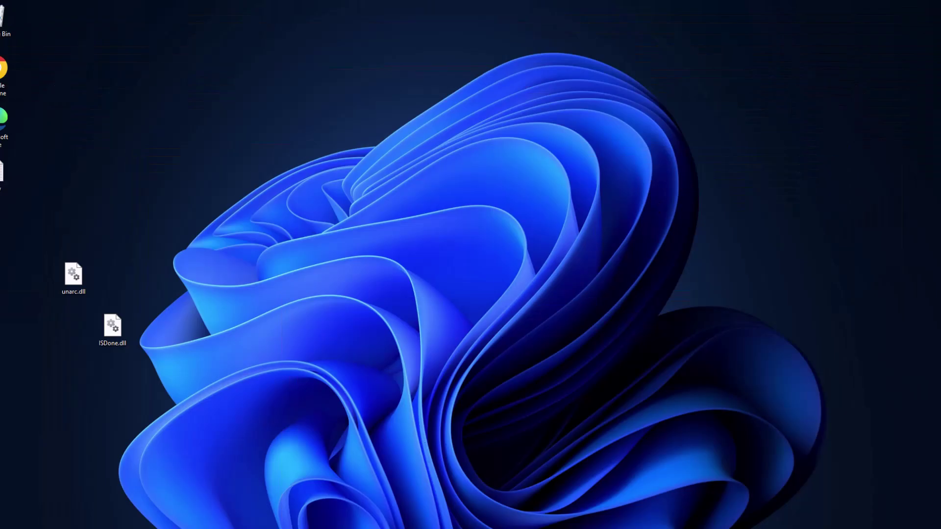
- Search 'cont' for Control Panel and view RAM and processor under System and Security
key(super+s)
text(cont)
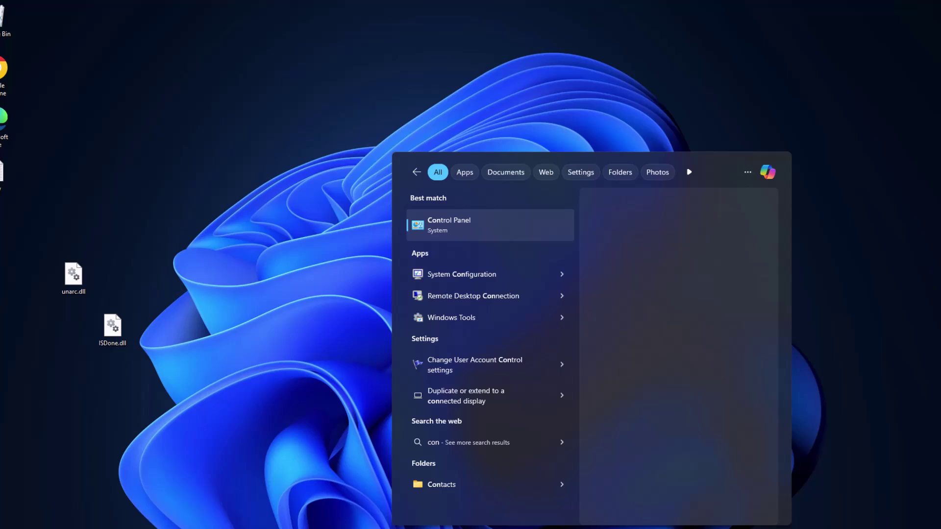
click(478, 224)
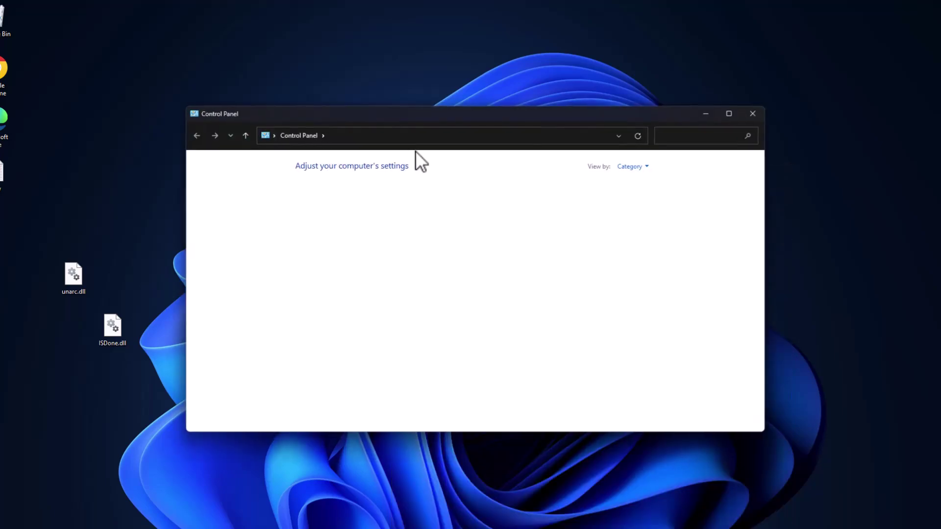
click(363, 192)
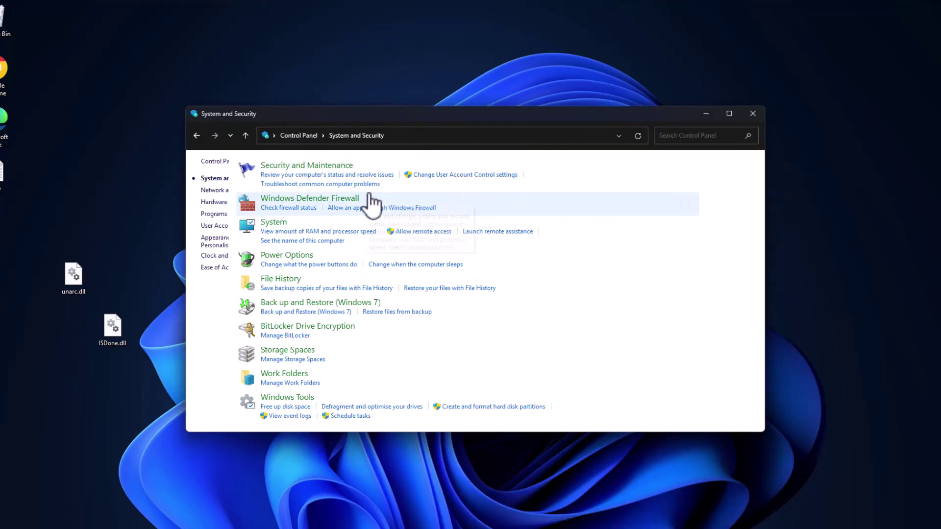
click(336, 232)
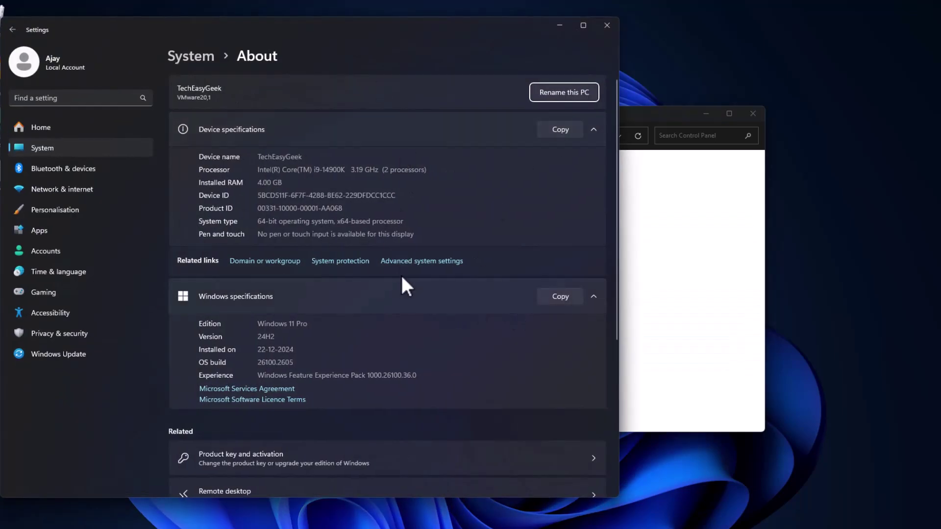
- Open Virtual Memory via Advanced system settings > Performance, untick automatic management, and pick Custom size
click(435, 261)
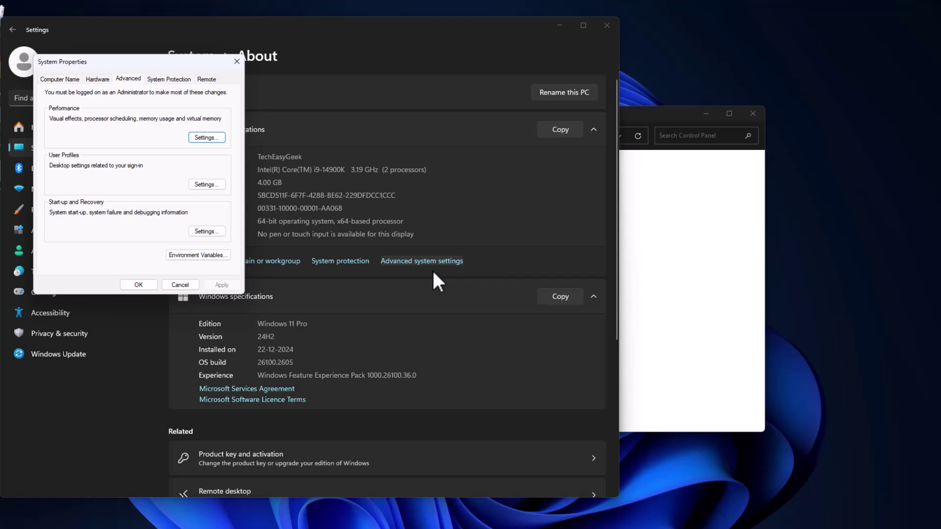
click(193, 137)
click(108, 118)
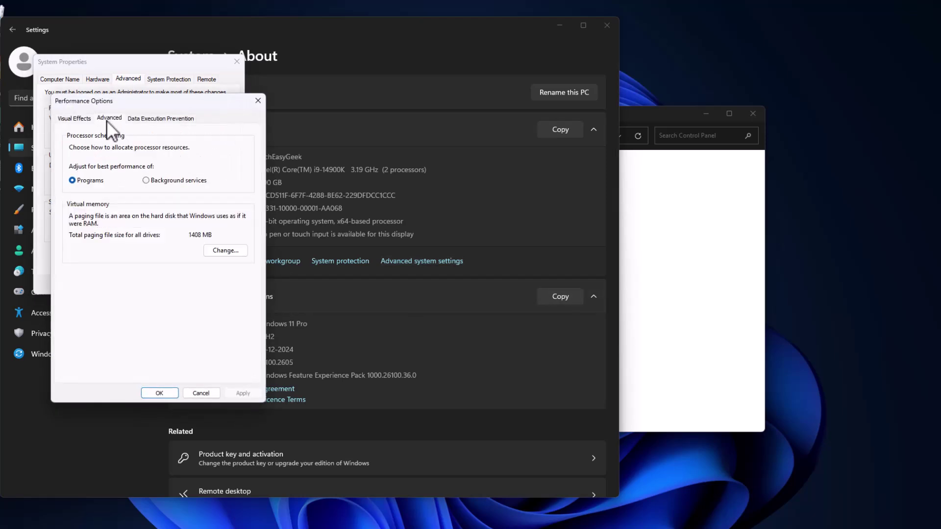
click(219, 245)
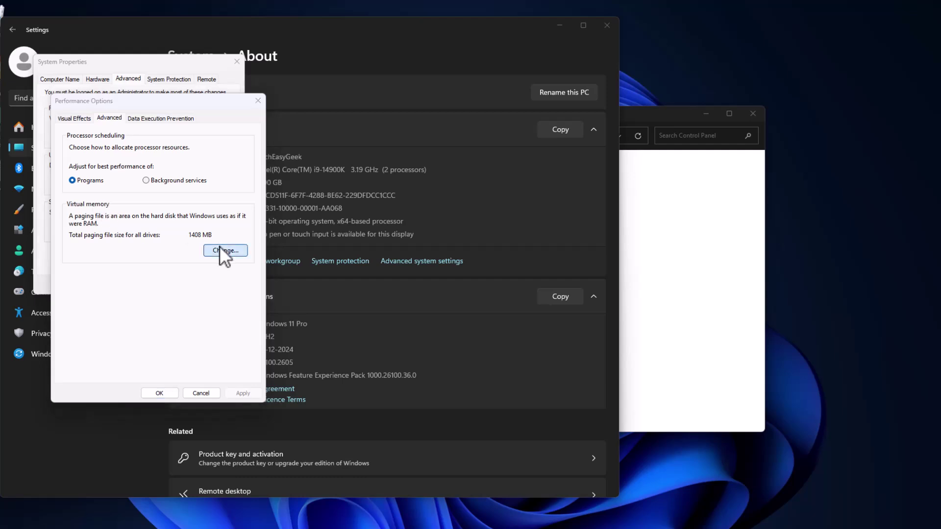
click(75, 146)
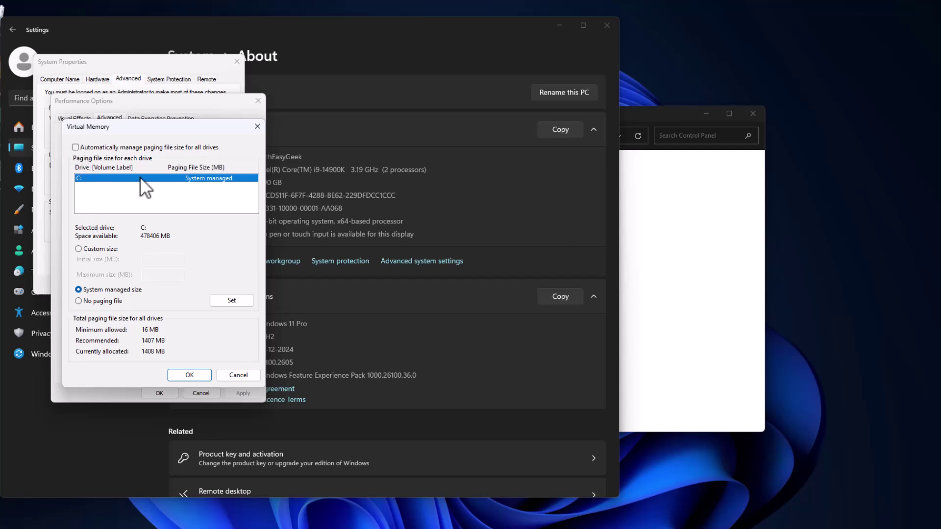
click(79, 248)
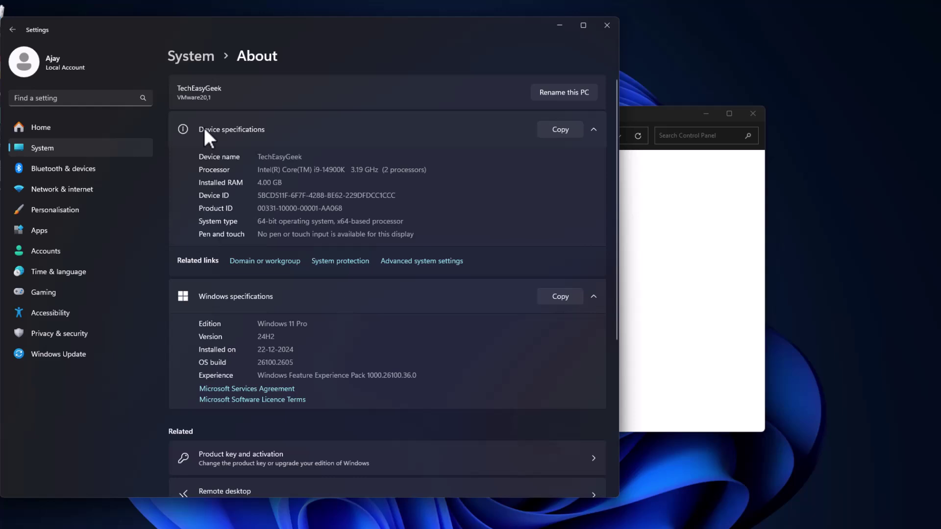
- Note the 4.00 GB installed RAM and find the Initial and Maximum Size lists in the notes
drag(286, 184, 252, 184)
click(570, 519)
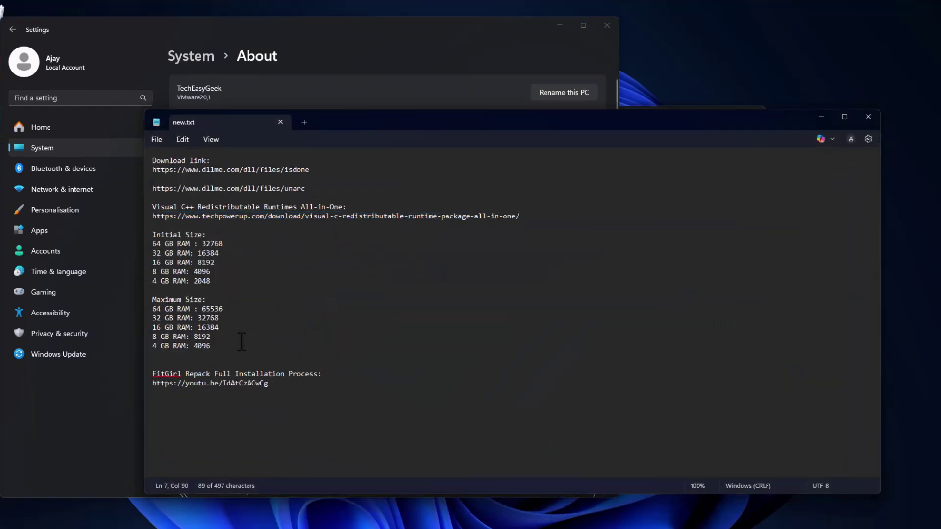
drag(211, 336, 139, 242)
click(204, 236)
key(shift+Home)
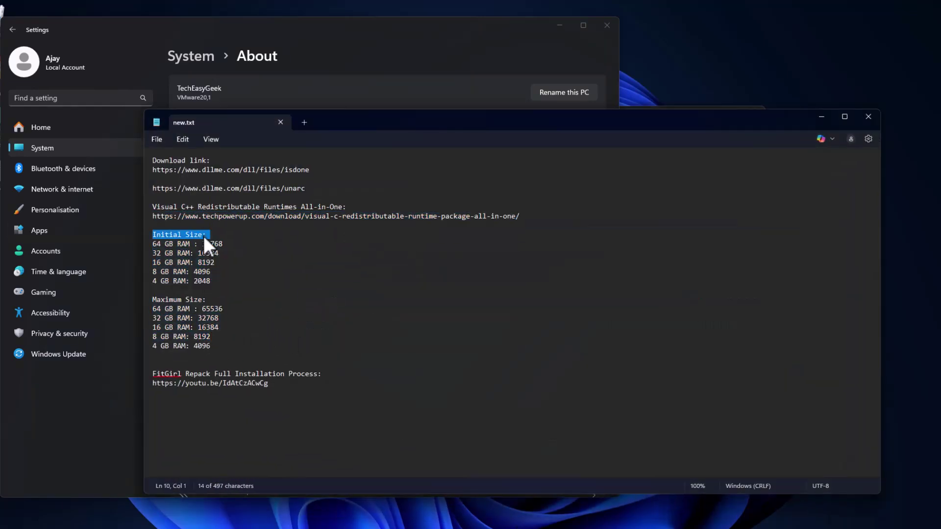
click(207, 299)
triple_click(207, 299)
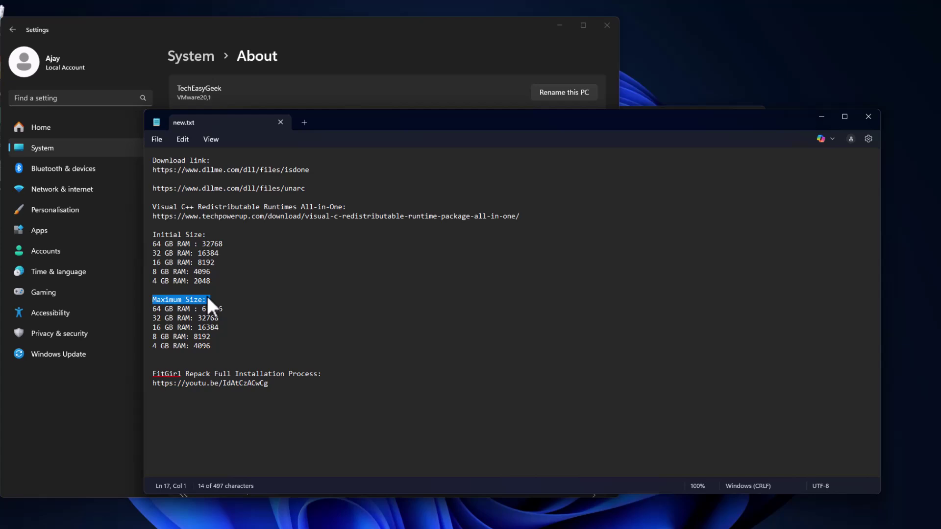
- Copy the 2048 initial size for 4 GB RAM and return to System and Security
drag(212, 282, 196, 282)
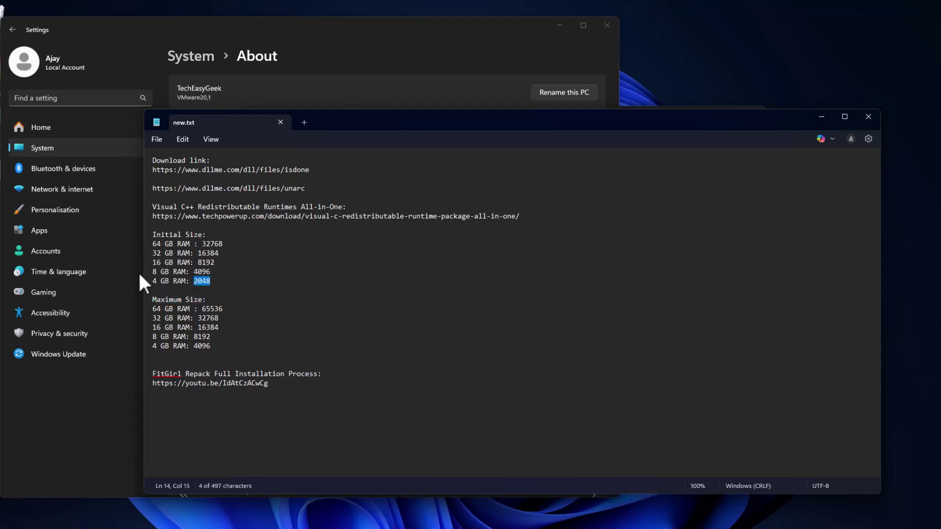
right_click(197, 284)
click(229, 81)
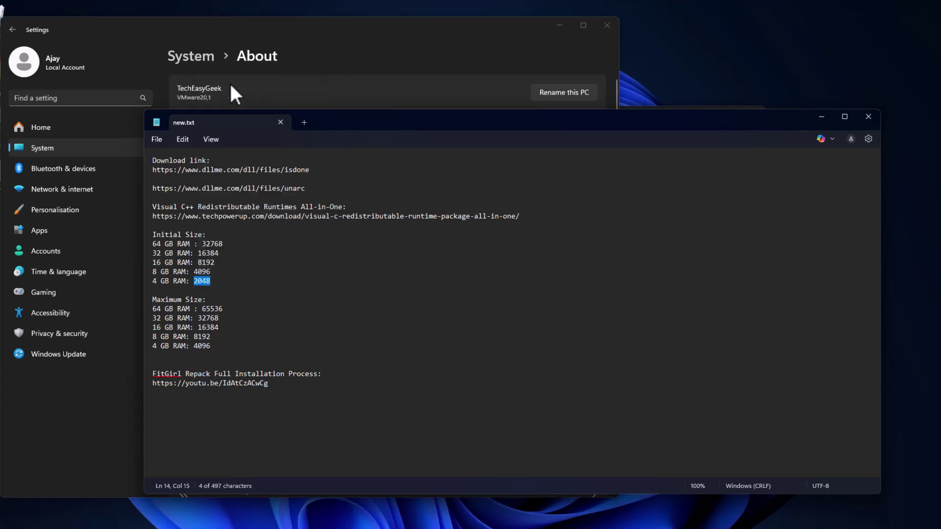
click(820, 118)
click(642, 153)
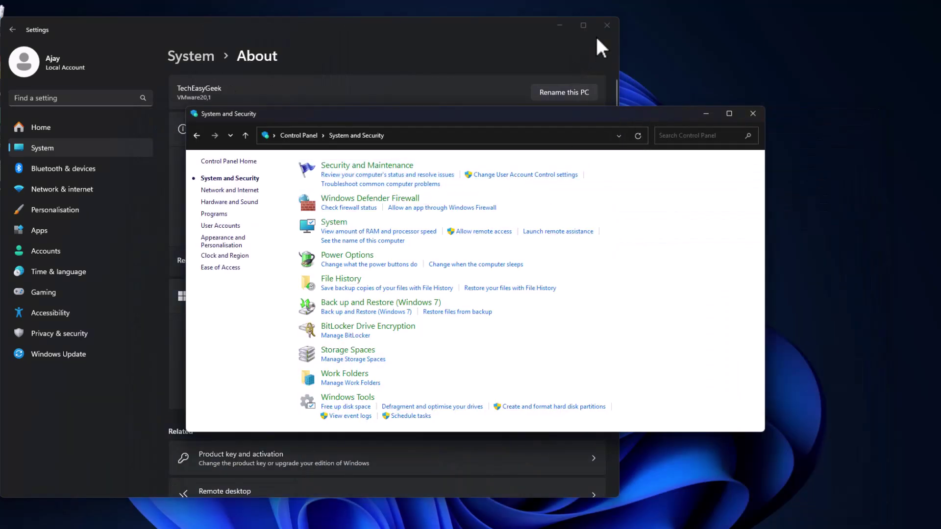
- Enter 2048 MB initial and 4096 MB maximum paging file size for drive C:
click(560, 25)
click(151, 134)
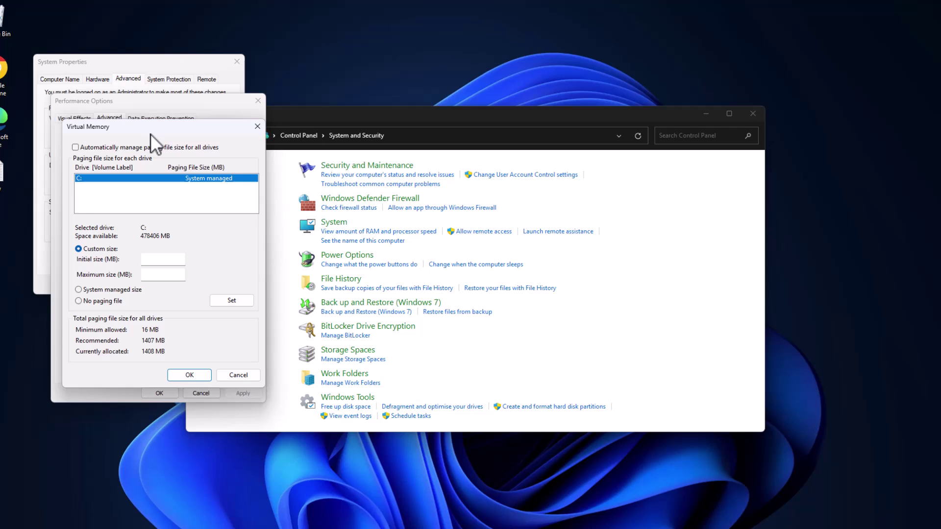
click(159, 261)
key(ctrl+v)
click(163, 275)
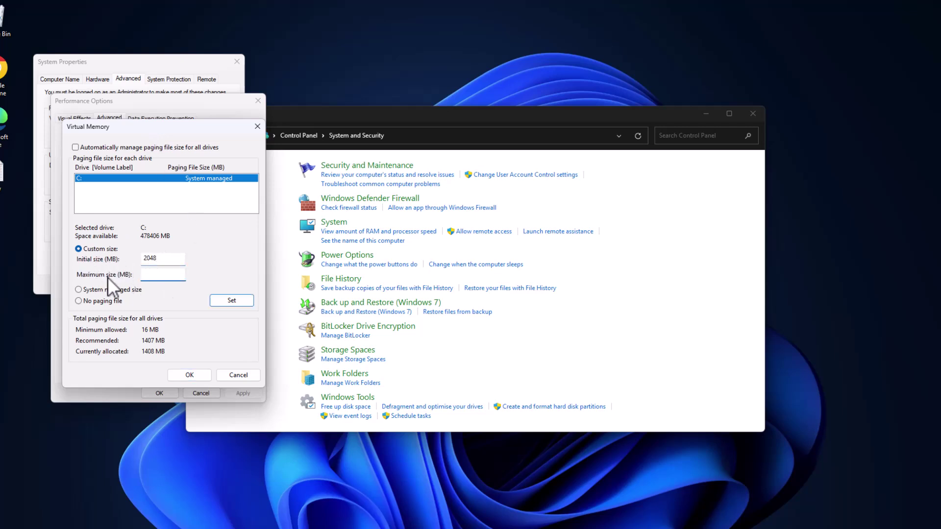
click(430, 515)
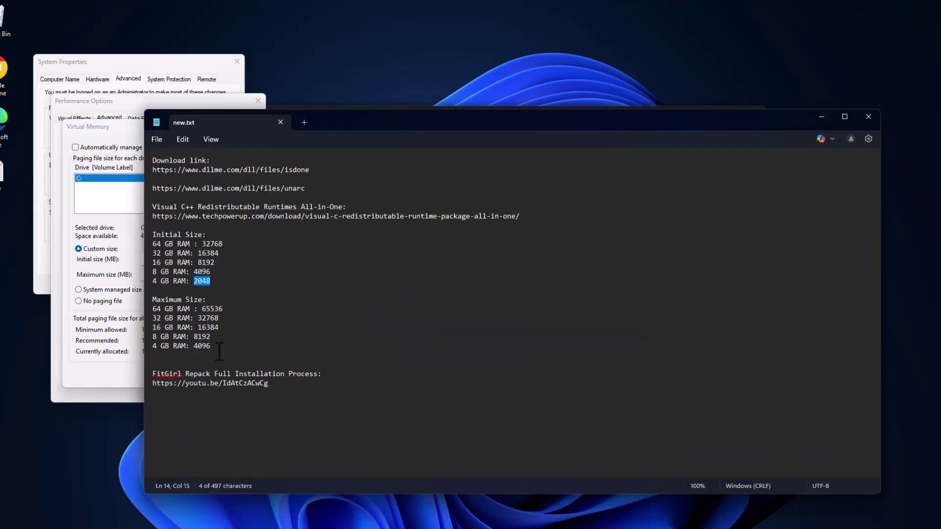
drag(215, 347, 157, 353)
double_click(202, 346)
click(822, 117)
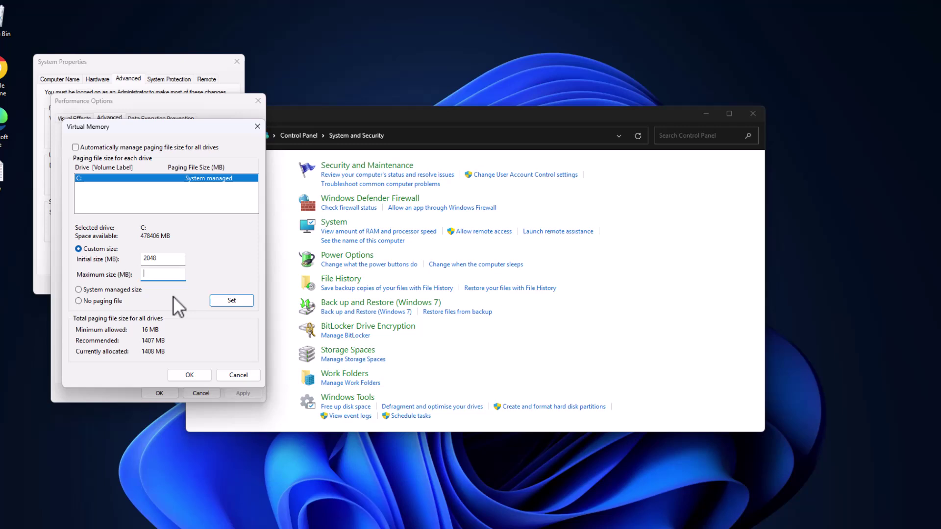
key(ctrl+v)
- Set the 2048–4096 MB size, confirm and apply all dialogs, and choose Restart Later
click(238, 301)
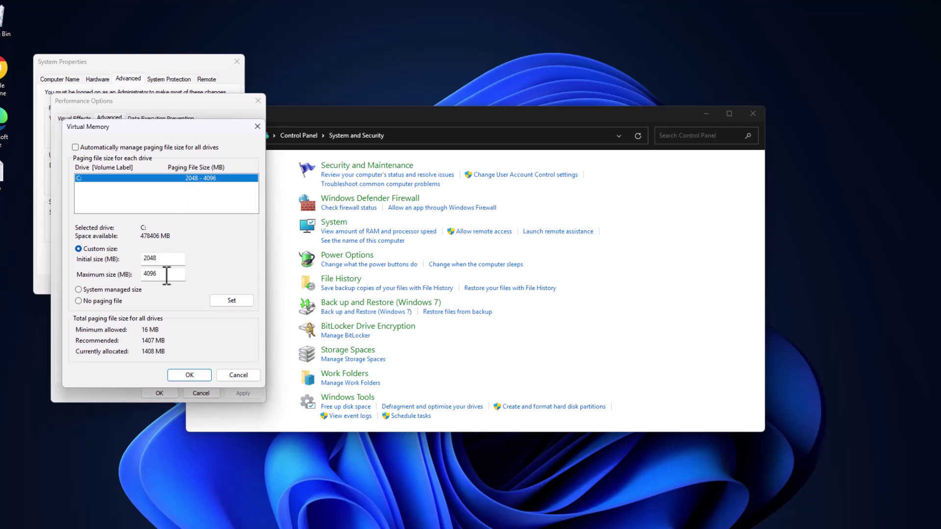
click(194, 378)
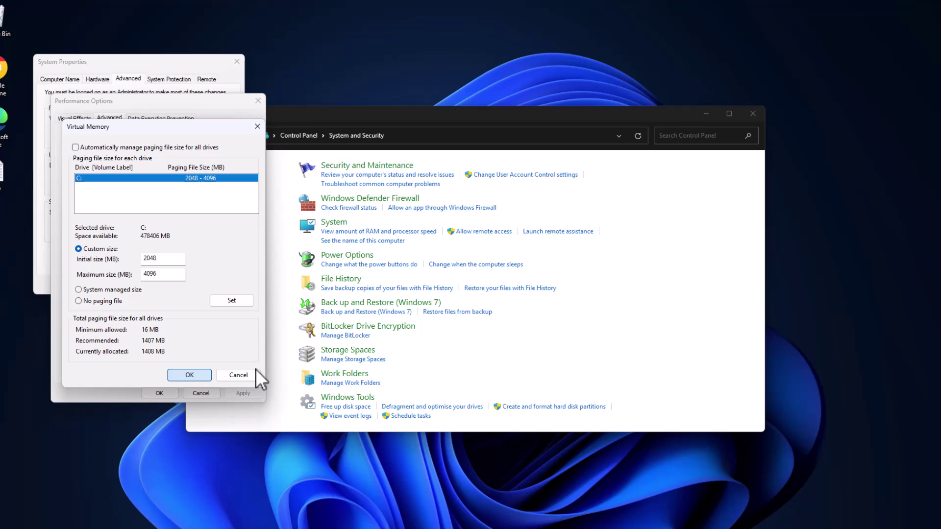
click(540, 307)
click(243, 393)
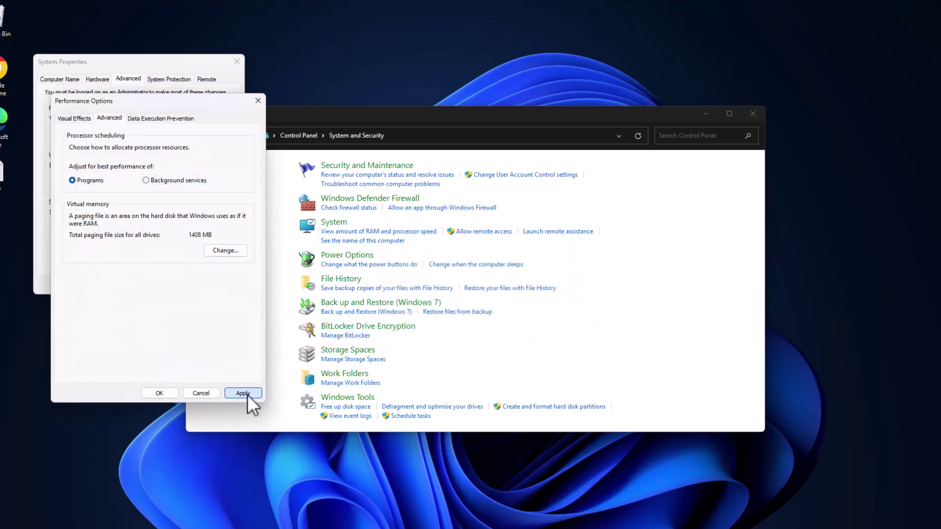
click(166, 390)
click(143, 286)
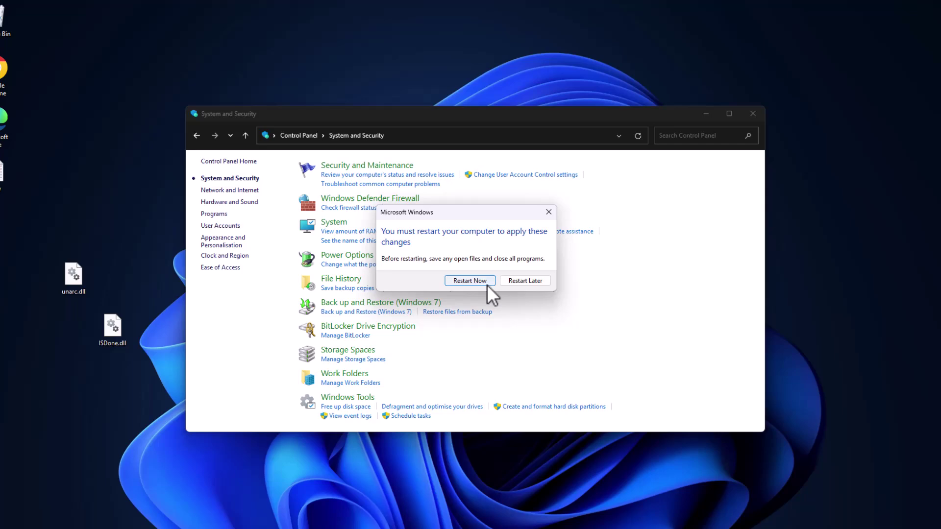
click(517, 284)
- Close the System and Security window and bring up the FitGirl YouTube video tab
click(753, 113)
key(alt+Tab)
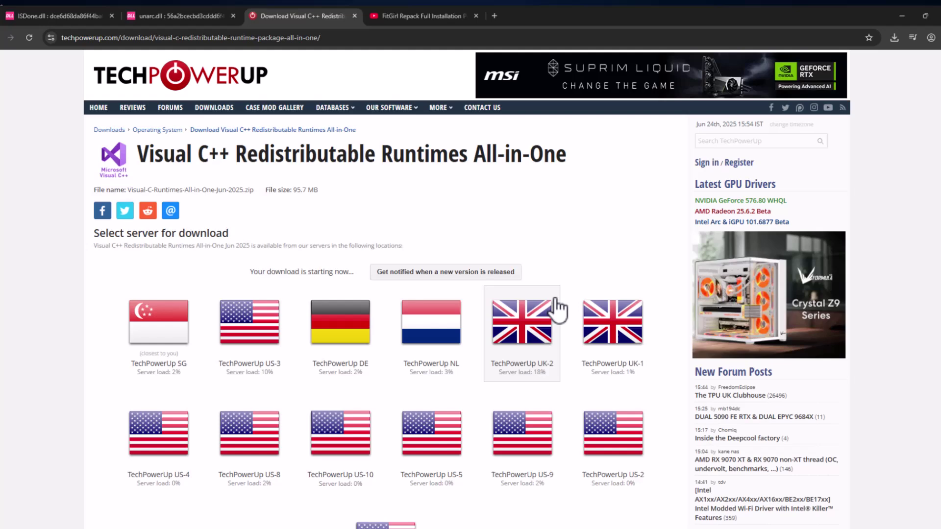
click(429, 16)
- Check the FitGirl youtu.be link in the Notepad notes, then minimize Notepad to reveal the video
key(alt+Tab)
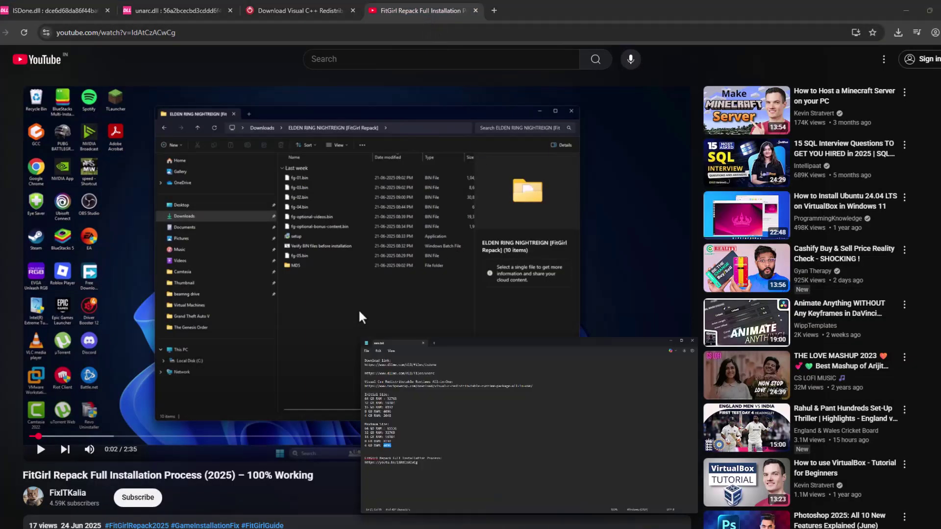
drag(300, 400, 152, 375)
click(278, 389)
triple_click(278, 389)
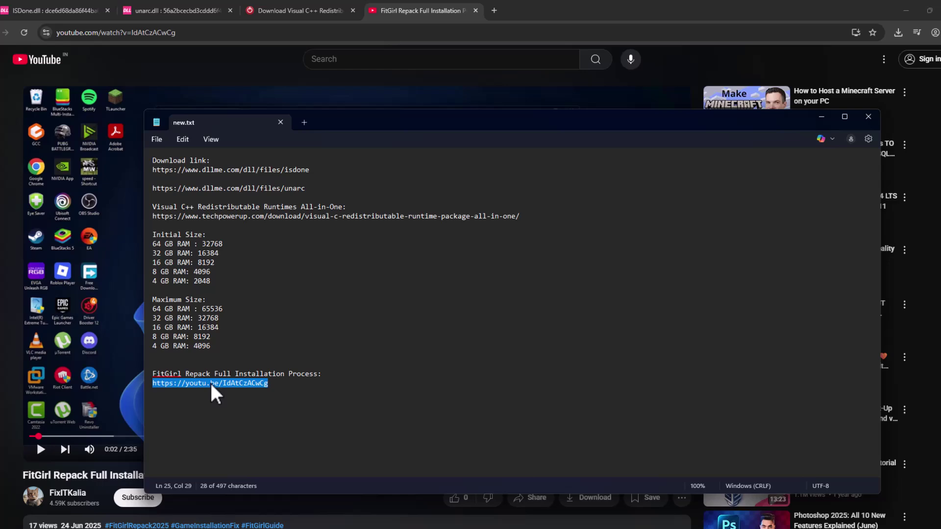
click(252, 395)
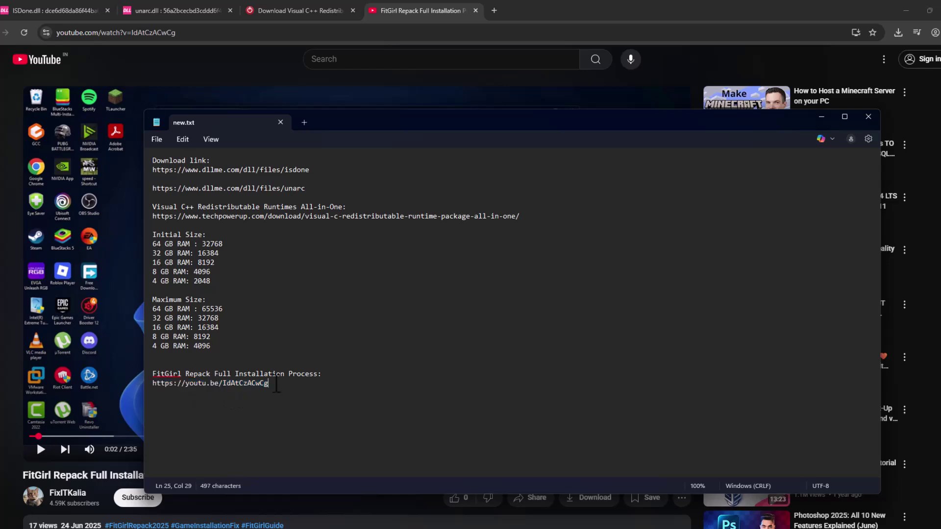
click(821, 116)
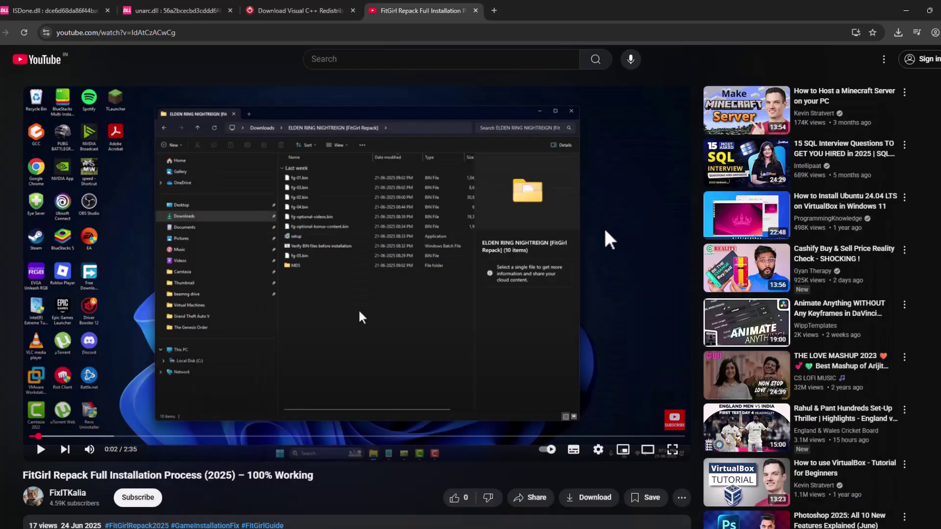